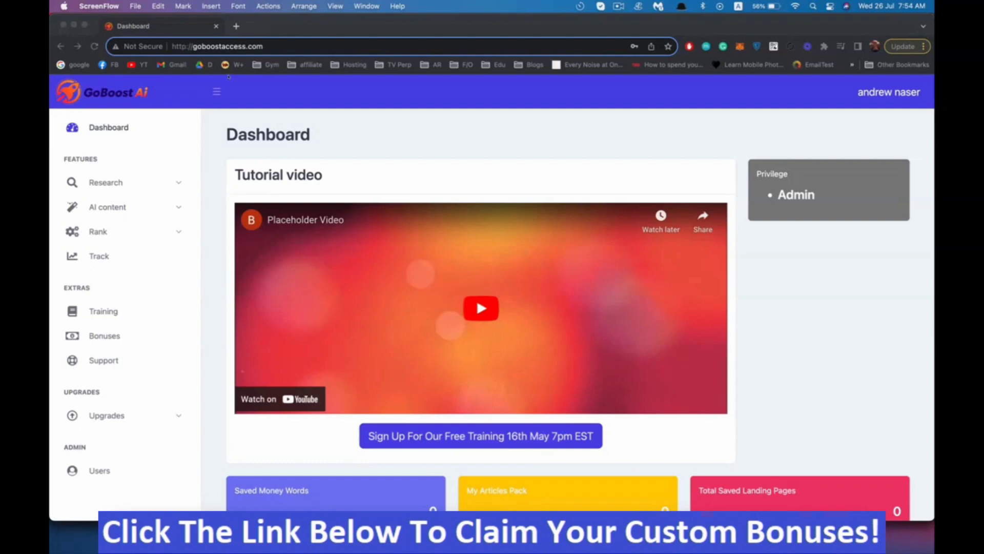
- Open the Find Money Words research tool and activate its keyword field
{"action": "left_click", "coordinate": [141, 184]}
{"action": "left_click", "coordinate": [138, 183]}
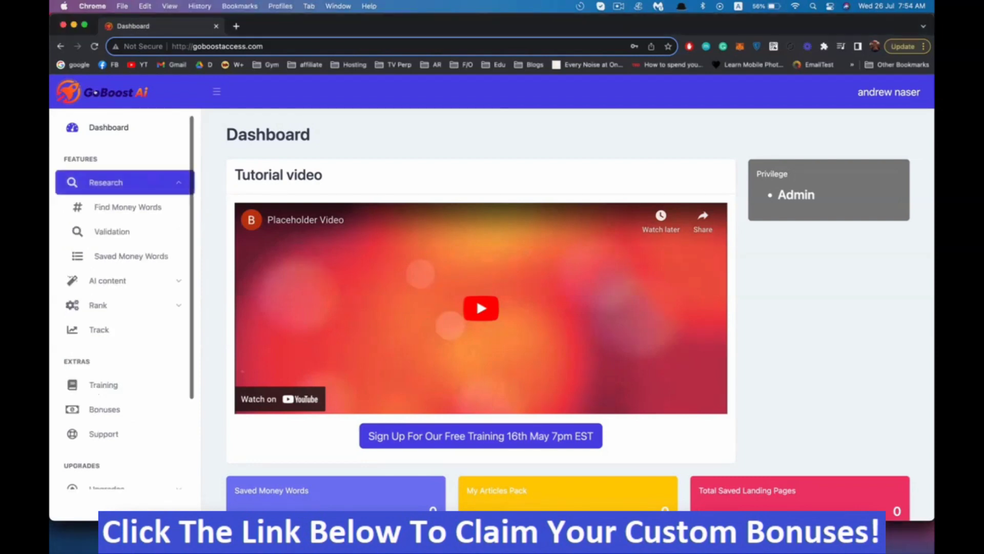
{"action": "left_click", "coordinate": [128, 206]}
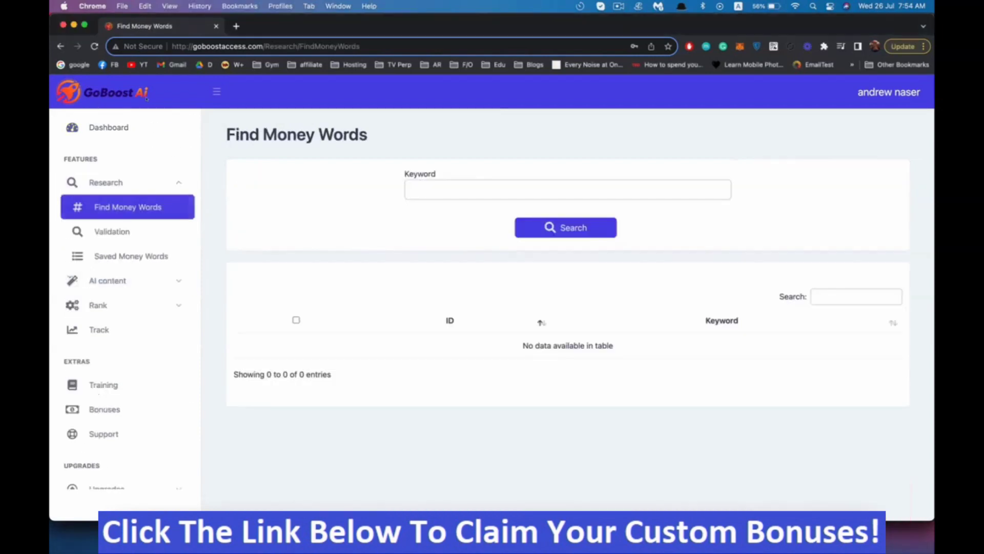
{"action": "left_click", "coordinate": [467, 190]}
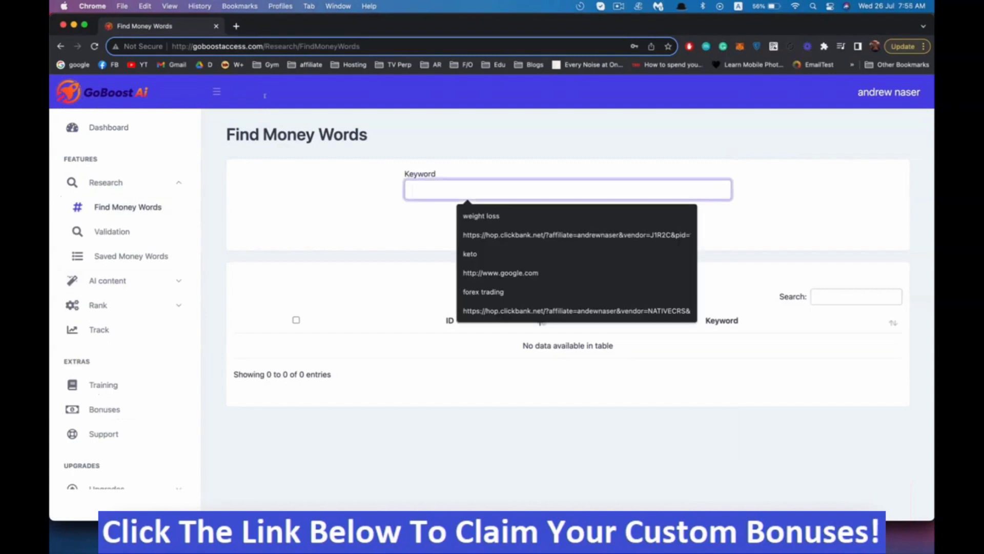
{"action": "left_click", "coordinate": [208, 104]}
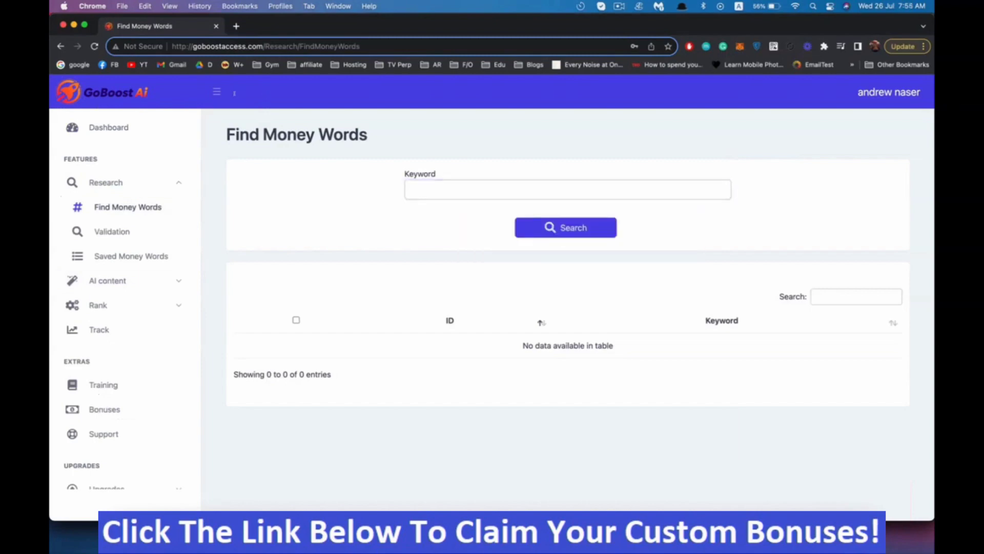
{"action": "left_click", "coordinate": [467, 189]}
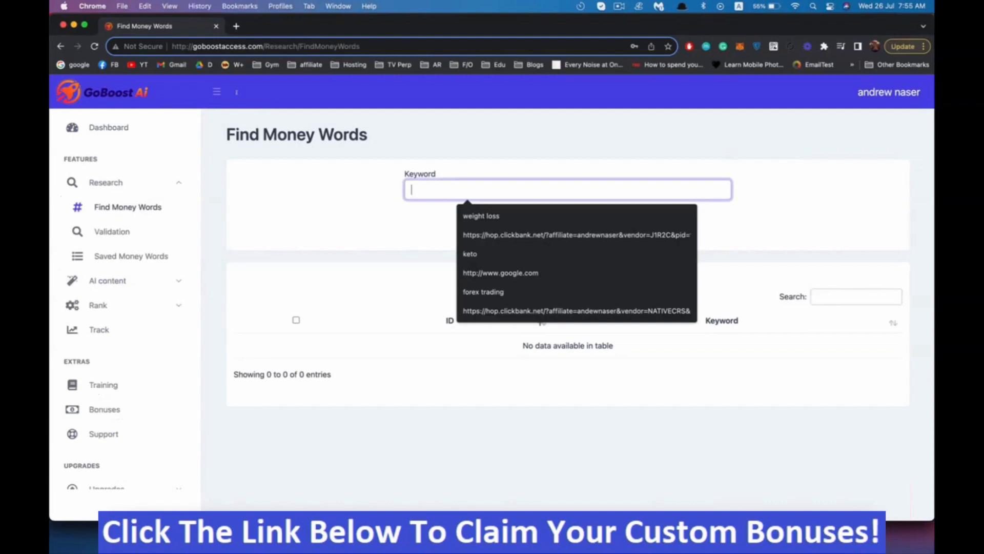
{"action": "left_click", "coordinate": [481, 215]}
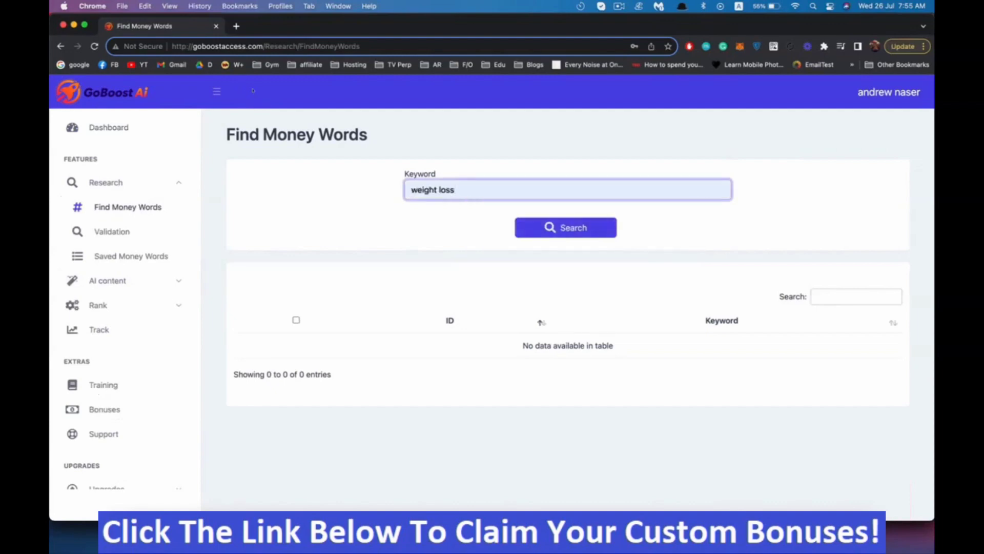
{"action": "key", "text": "super+a"}
{"action": "key", "text": "BackSpace"}
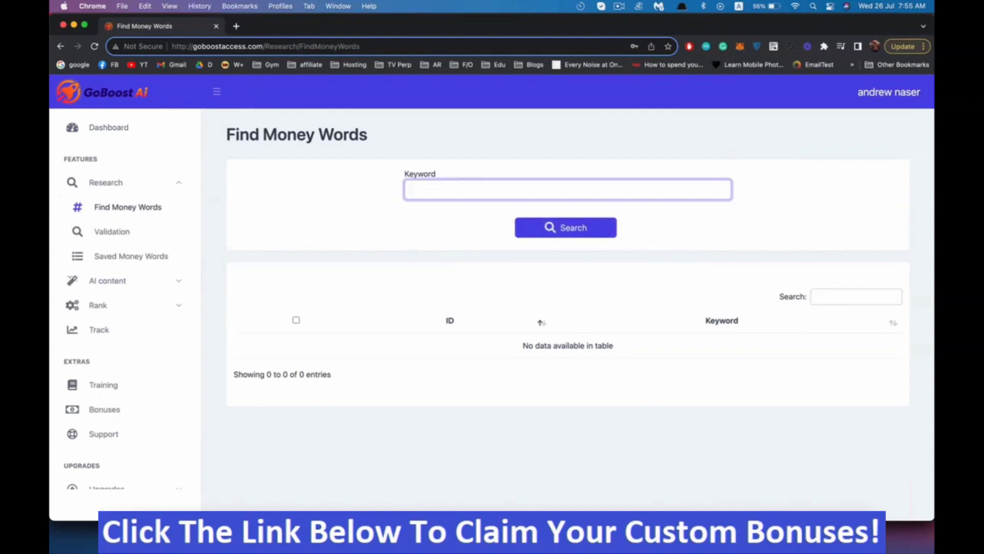
- Search for money words with the keyword "keto diet"
{"action": "type", "text": "keto diet"}
{"action": "key", "text": "Return"}
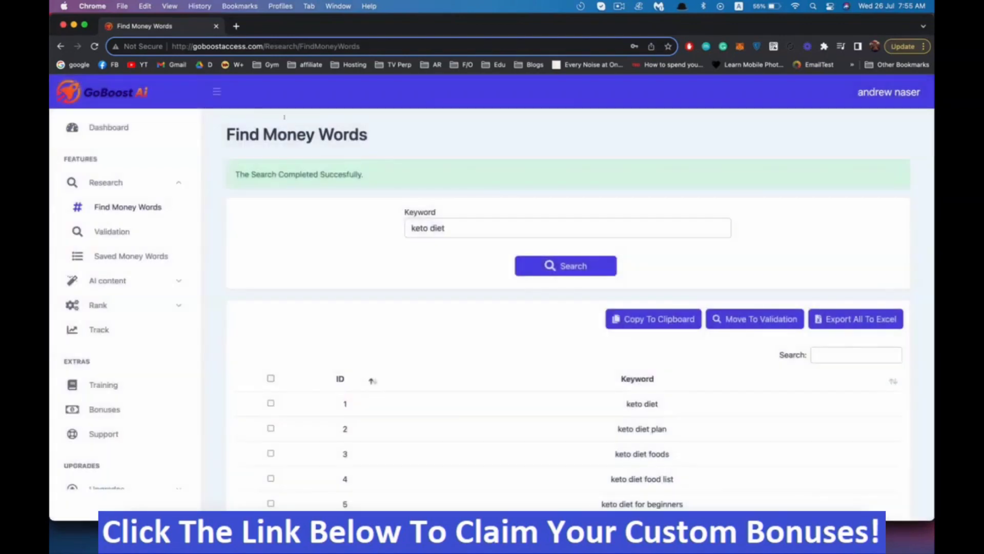
- Select the keywords with IDs 81, 84, 85, 87, 88 and 89 near the end of the keto diet results
{"action": "scroll", "coordinate": [285, 118], "scroll_direction": "down", "scroll_amount": 5}
{"action": "scroll", "coordinate": [285, 118], "scroll_direction": "down", "scroll_amount": 5}
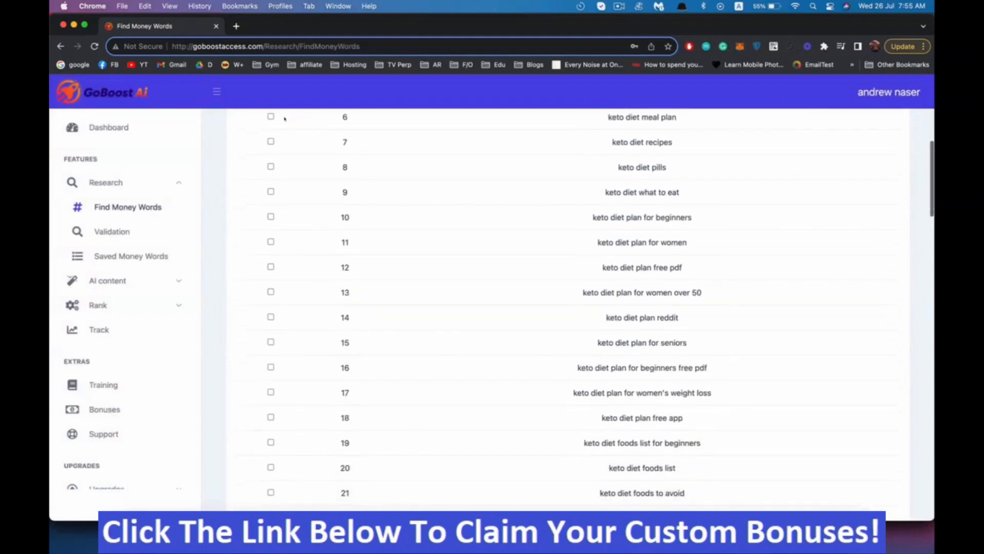
{"action": "scroll", "coordinate": [285, 118], "scroll_direction": "down", "scroll_amount": 15}
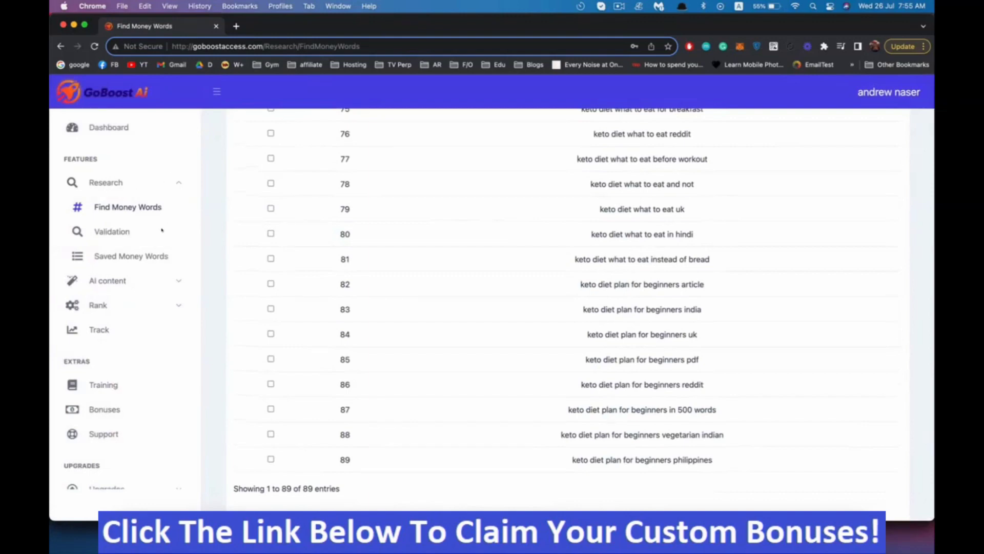
{"action": "left_click", "coordinate": [271, 459]}
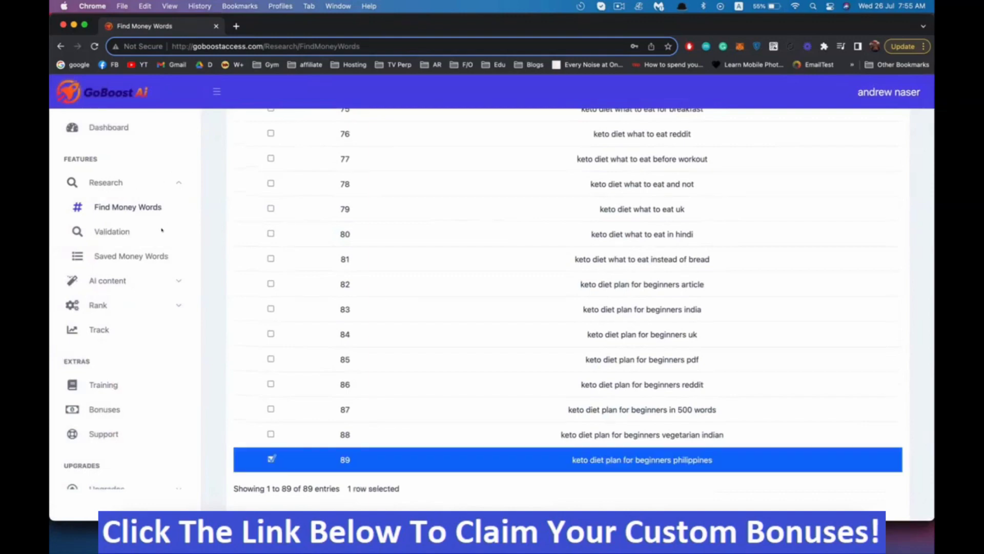
{"action": "left_click", "coordinate": [270, 459]}
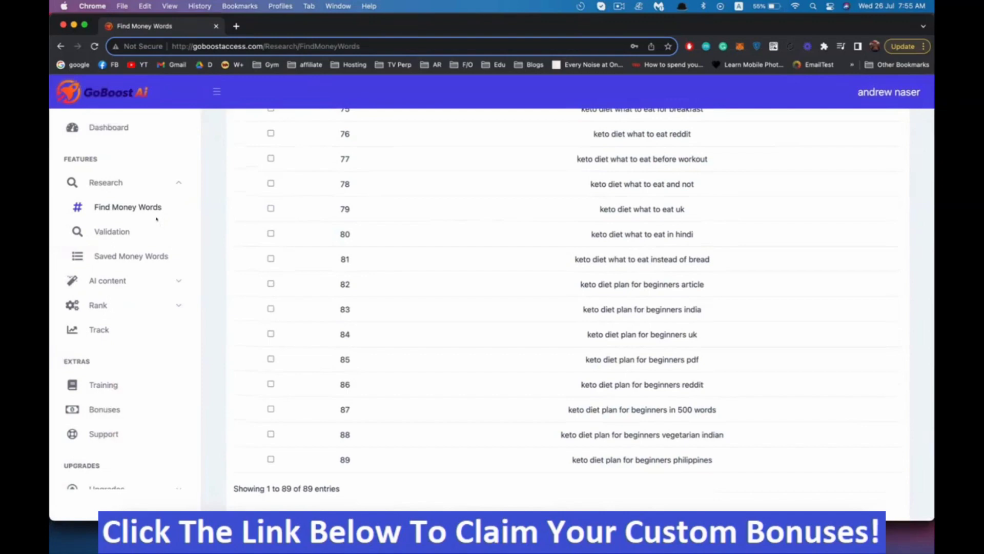
{"action": "left_click", "coordinate": [271, 434]}
{"action": "left_click", "coordinate": [270, 458]}
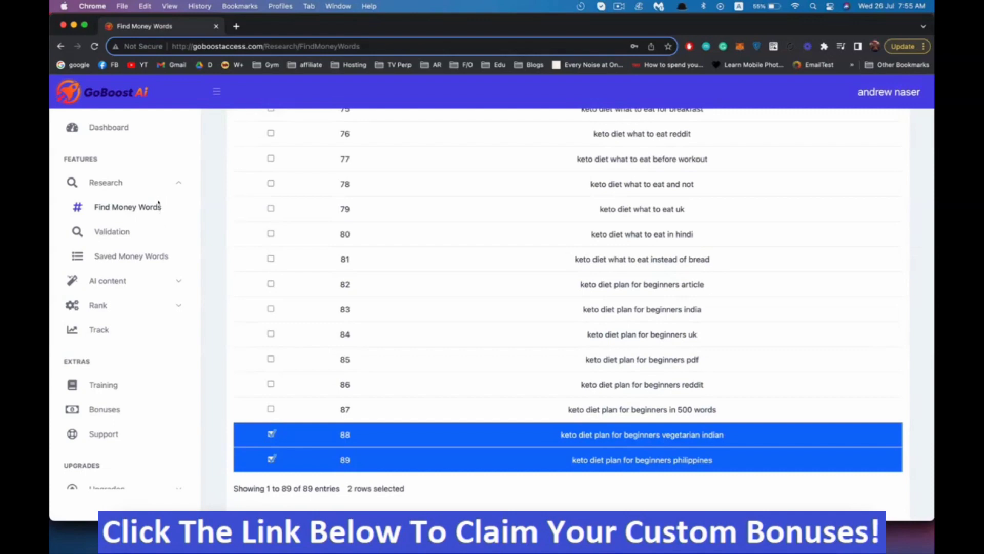
{"action": "left_click", "coordinate": [270, 409]}
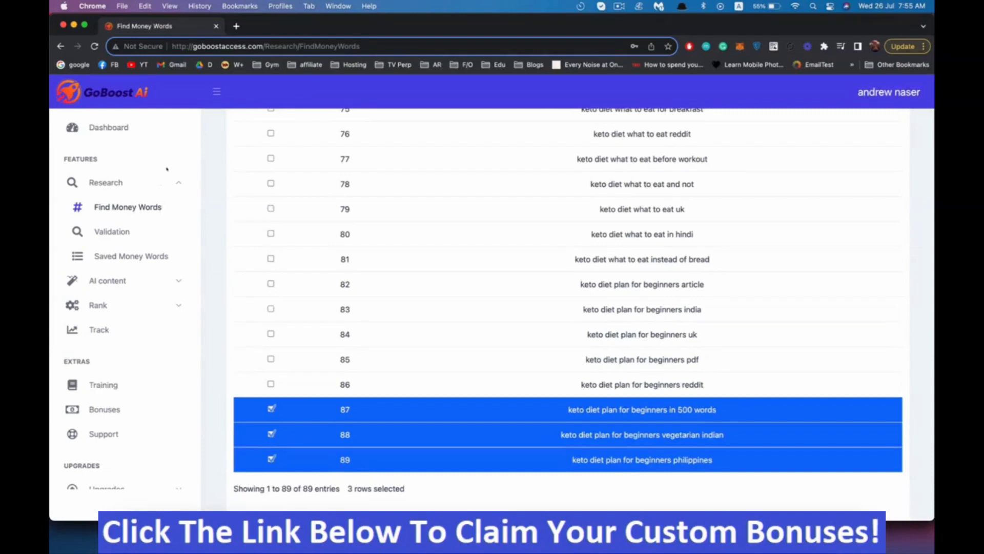
{"action": "left_click", "coordinate": [271, 334]}
{"action": "left_click", "coordinate": [270, 359]}
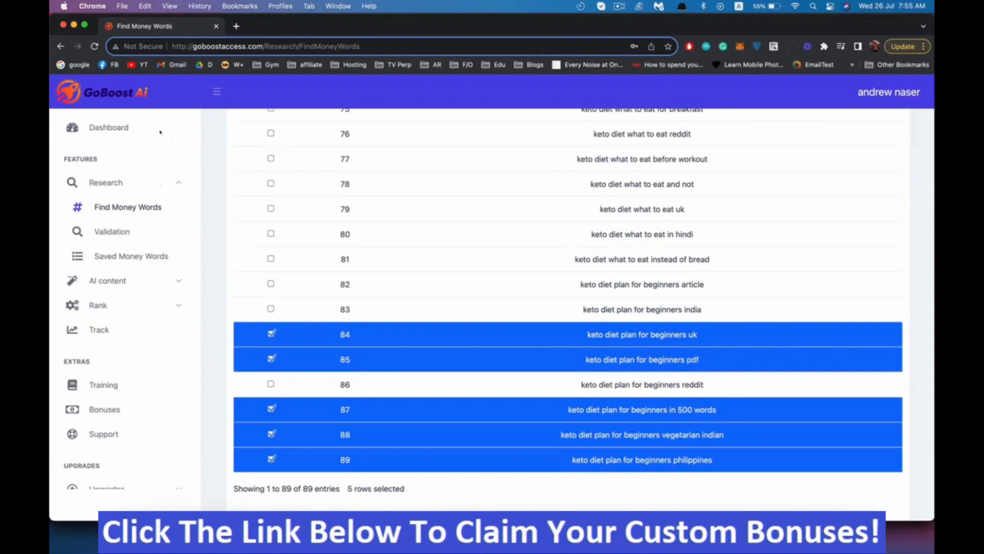
{"action": "left_click", "coordinate": [271, 259]}
- Move the selected keto diet keywords to Validation
{"action": "scroll", "coordinate": [160, 130], "scroll_direction": "up", "scroll_amount": 3}
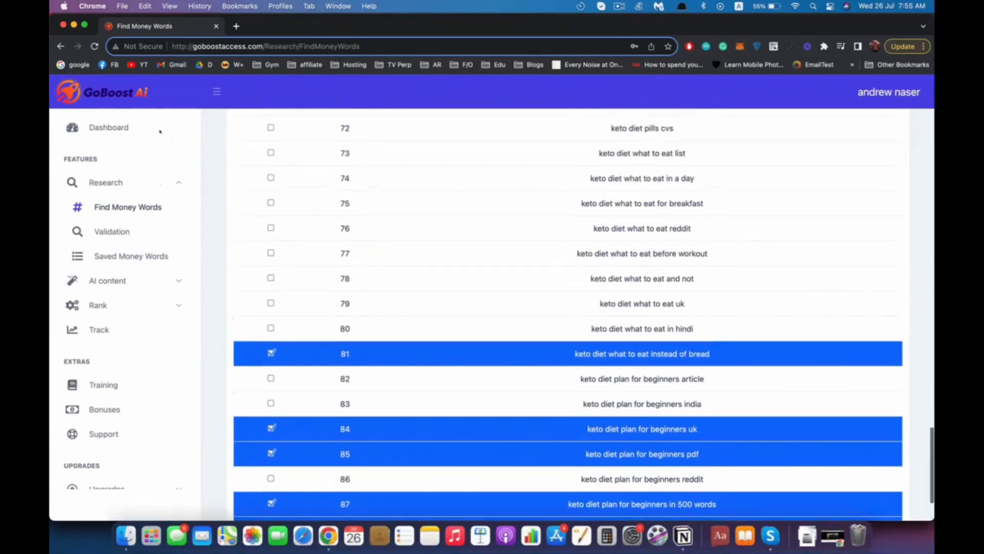
{"action": "scroll", "coordinate": [160, 131], "scroll_direction": "down", "scroll_amount": 4}
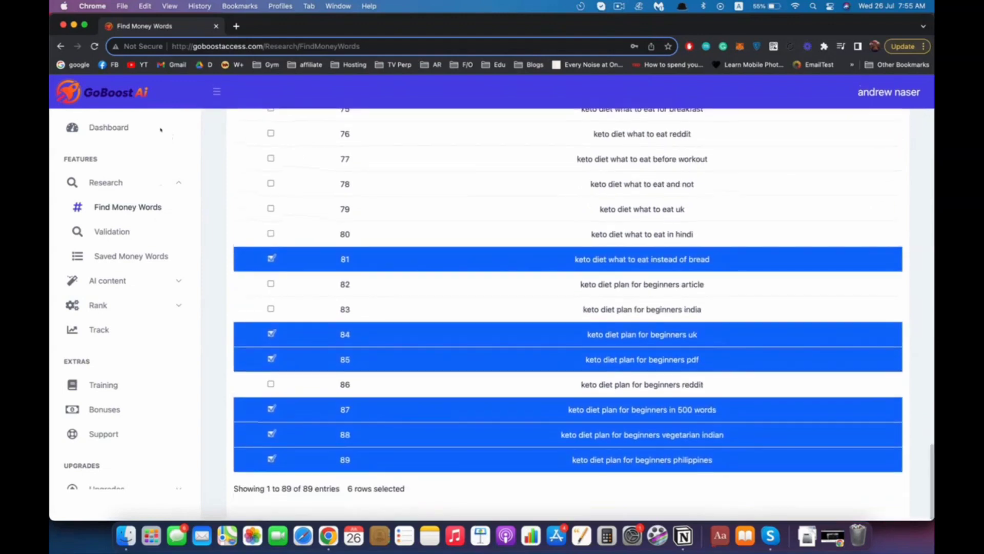
{"action": "scroll", "coordinate": [277, 125], "scroll_direction": "up", "scroll_amount": 15}
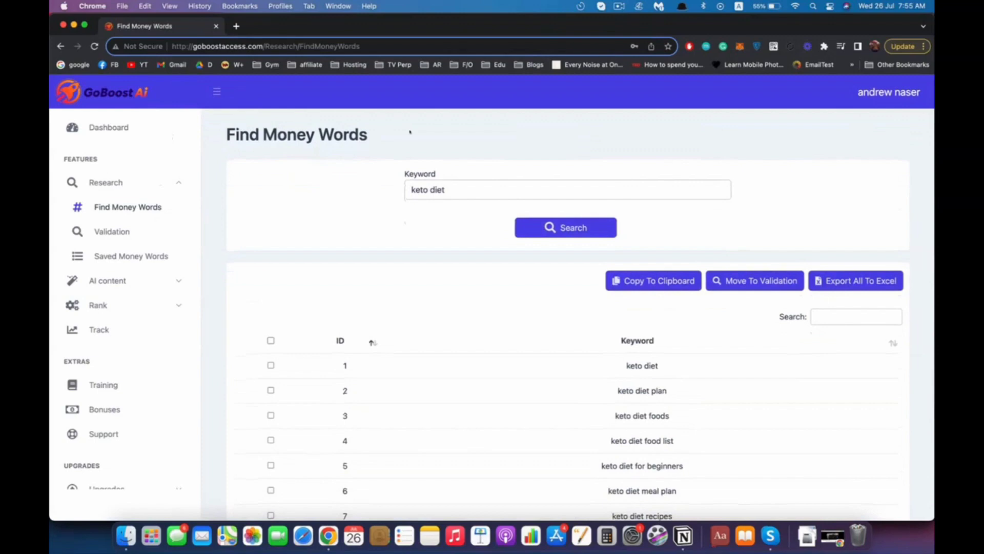
{"action": "left_click", "coordinate": [755, 281]}
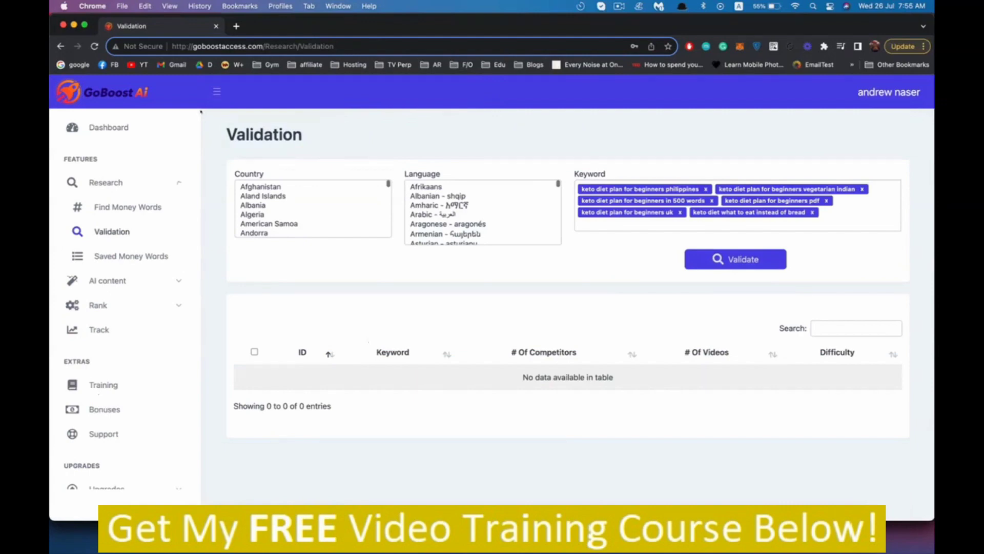
- Set the validation country to United States
{"action": "left_click", "coordinate": [269, 223]}
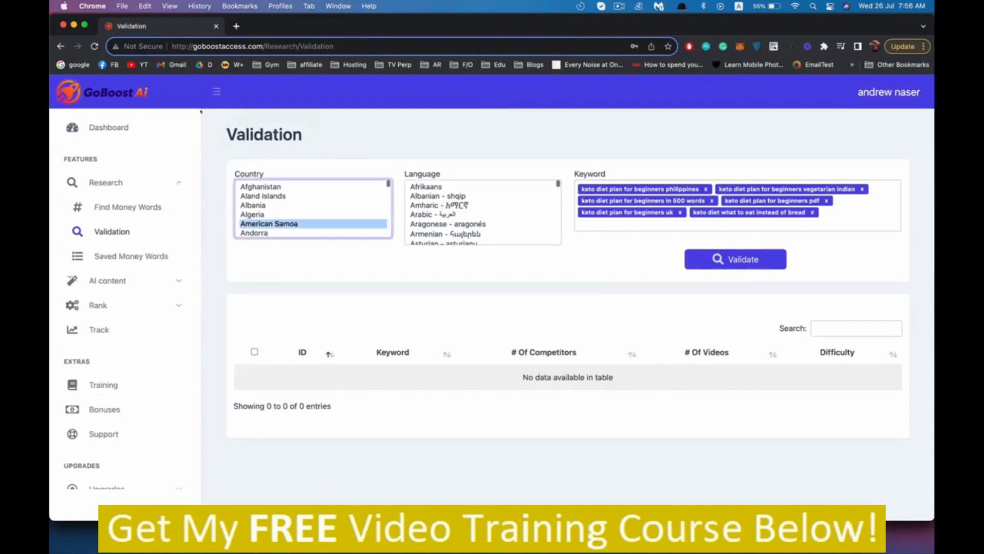
{"action": "type", "text": "un"}
{"action": "key", "text": "Down"}
{"action": "key", "text": "Down"}
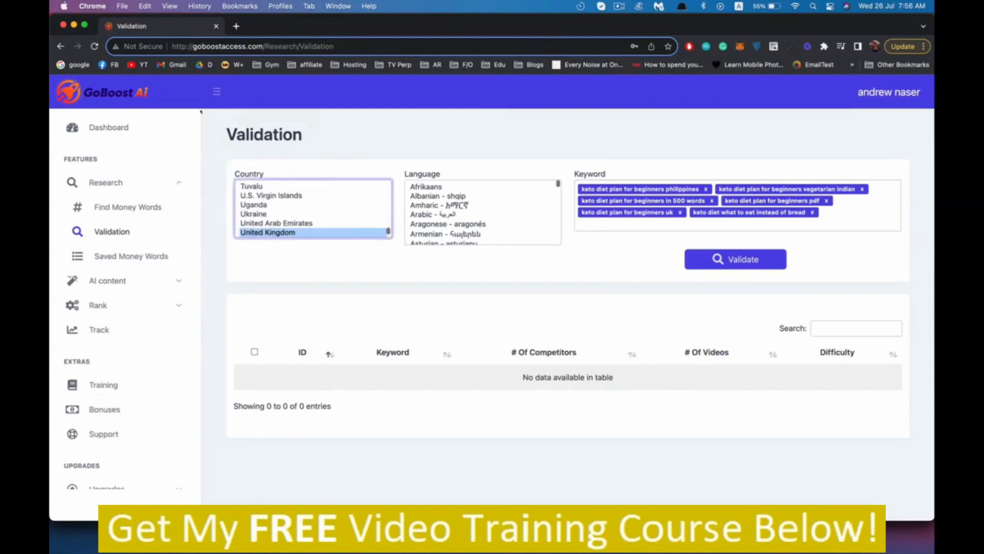
{"action": "key", "text": "Tab"}
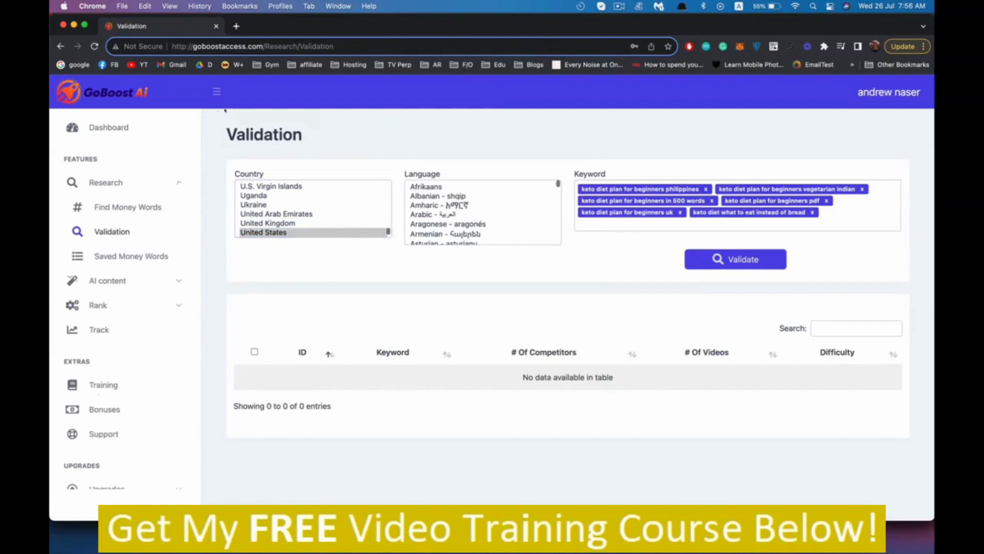
- Set the validation language to English and validate the keywords
{"action": "type", "text": "aren"}
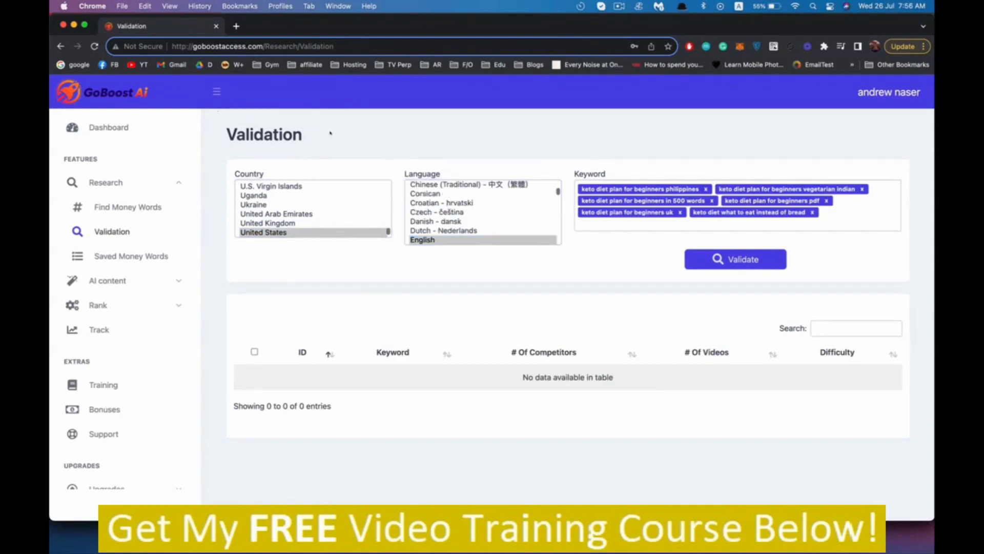
{"action": "left_click", "coordinate": [732, 261]}
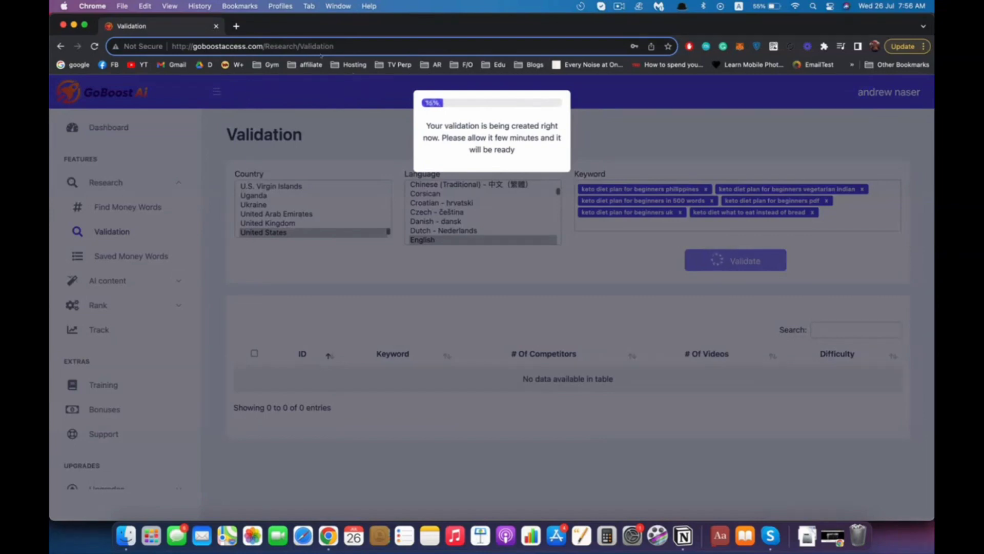
{"action": "left_click", "coordinate": [619, 5]}
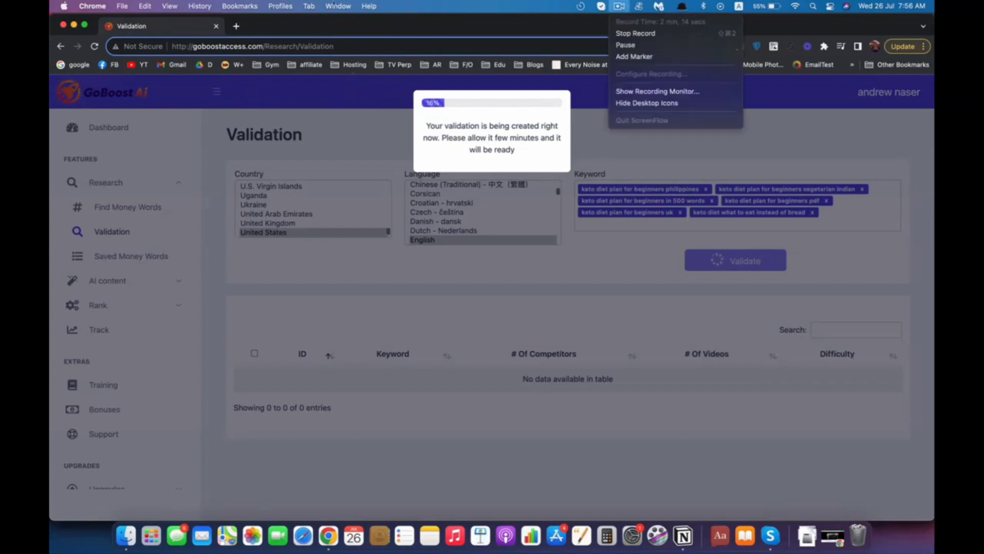
{"action": "left_click", "coordinate": [626, 46]}
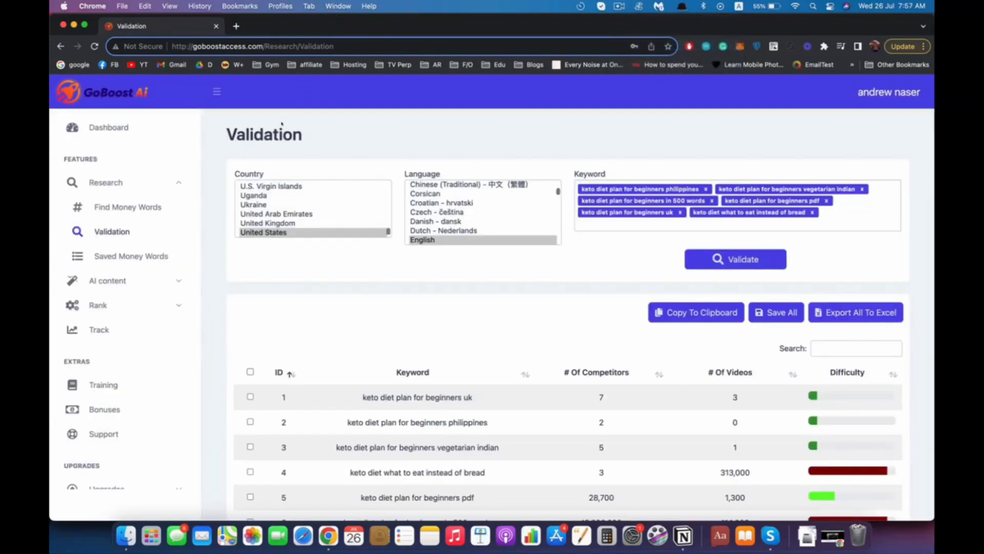
- Select the "keto diet plan for beginners uk" row in the validation results and copy its keyword text
{"action": "scroll", "coordinate": [484, 212], "scroll_direction": "down", "scroll_amount": 3}
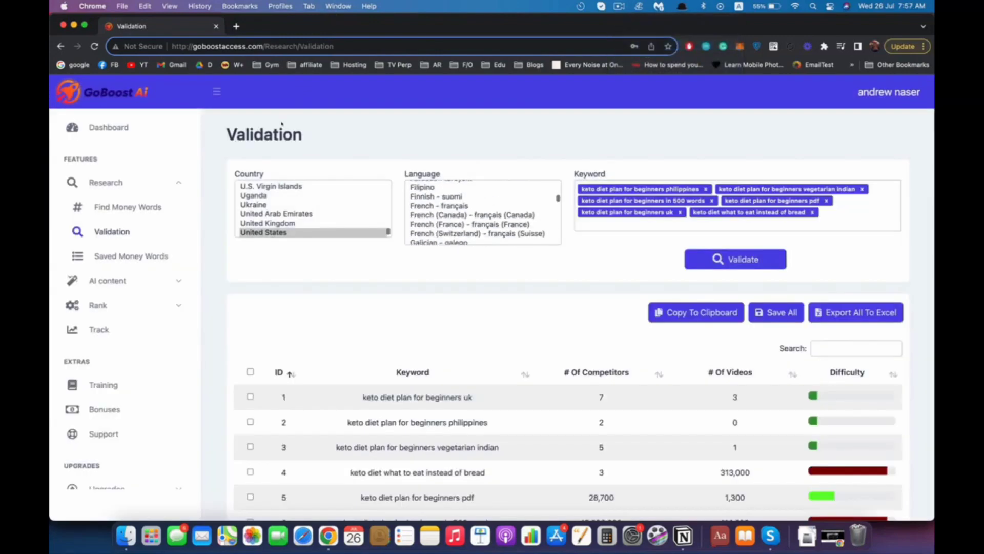
{"action": "scroll", "coordinate": [282, 135], "scroll_direction": "down", "scroll_amount": 3}
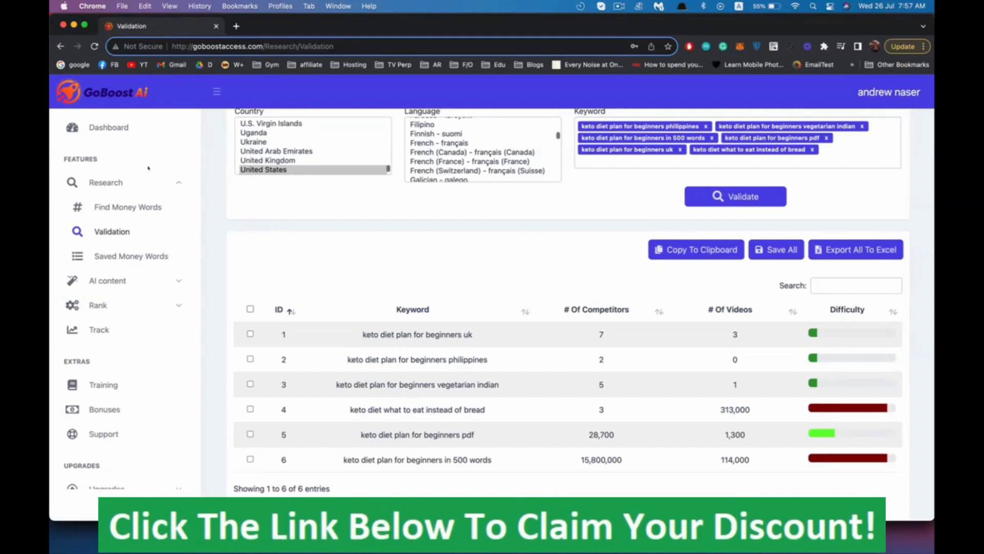
{"action": "left_click", "coordinate": [250, 333]}
{"action": "left_click", "coordinate": [776, 250]}
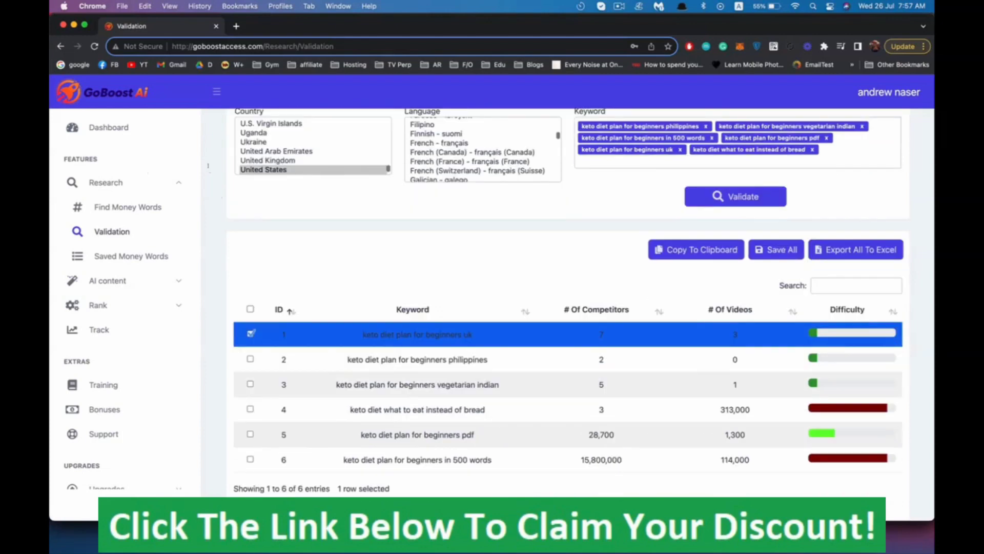
{"action": "left_click_drag", "start_coordinate": [362, 334], "coordinate": [472, 334]}
{"action": "key", "text": "super+c"}
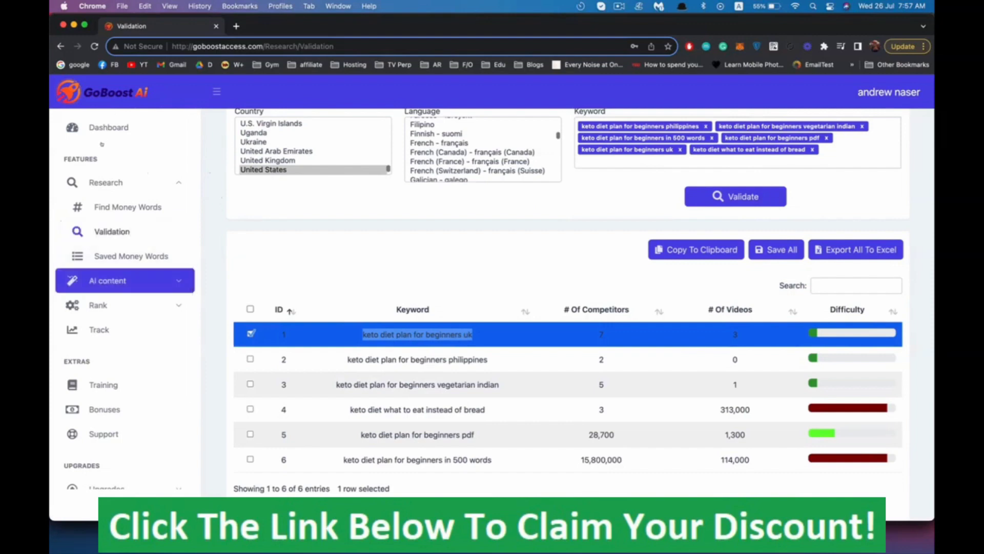
- Generate an article for the keyword "keto diet plan for beginners uk" with the 1-Click Article Generator
{"action": "left_click", "coordinate": [125, 281]}
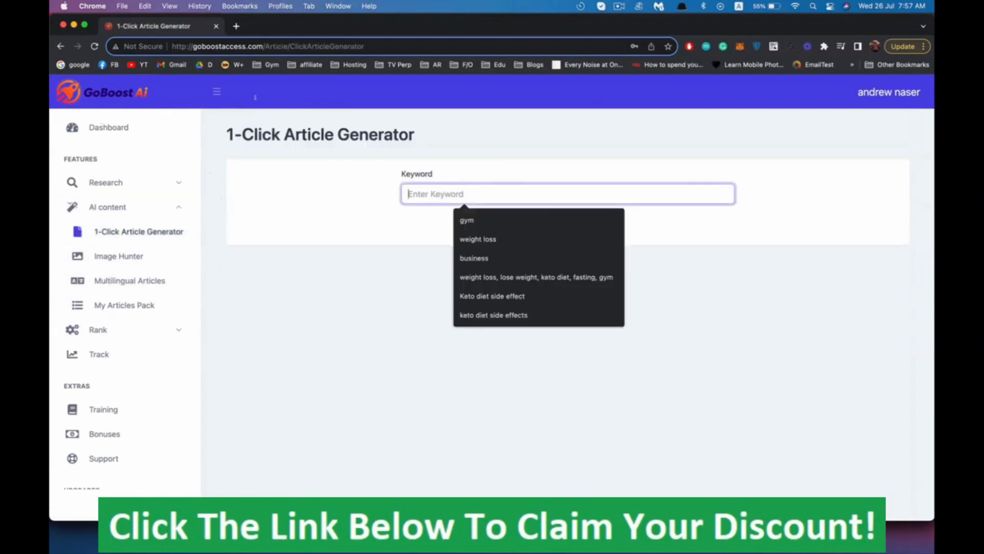
{"action": "key", "text": "super+v"}
{"action": "left_click", "coordinate": [568, 227]}
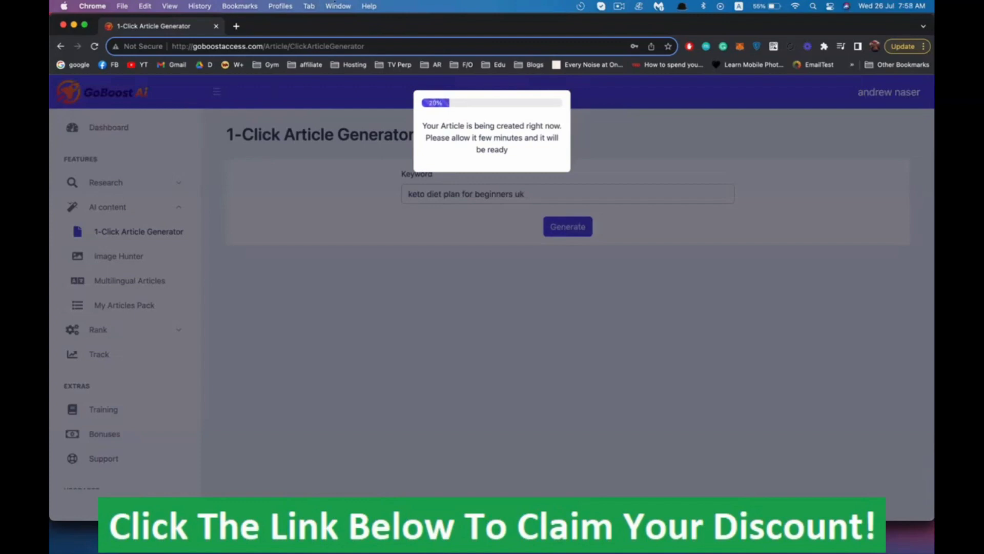
{"action": "left_click", "coordinate": [619, 6]}
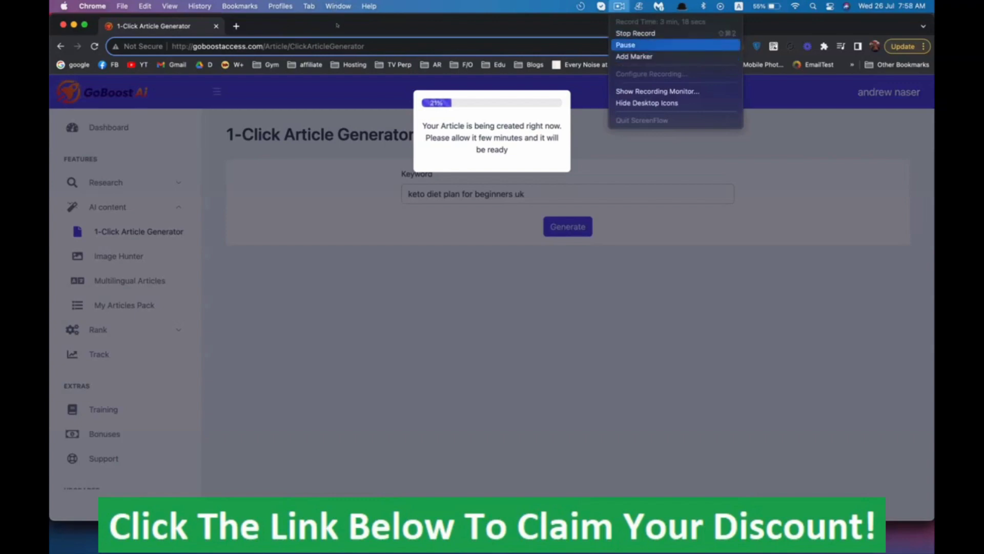
{"action": "left_click", "coordinate": [624, 45]}
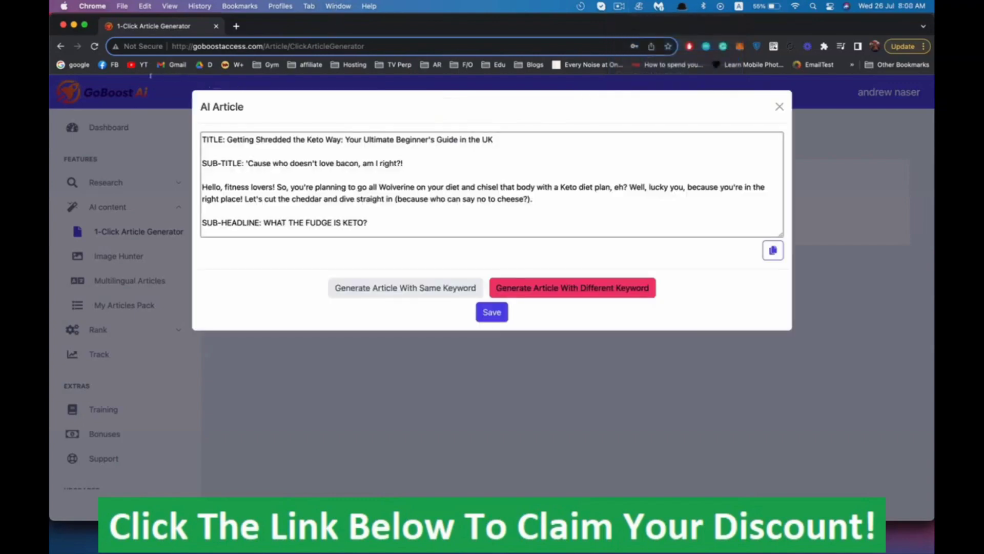
- Read through the generated keto article, from its title and subtitle down to the concluding section
{"action": "left_click", "coordinate": [203, 151]}
{"action": "left_click_drag", "start_coordinate": [240, 139], "coordinate": [495, 148]}
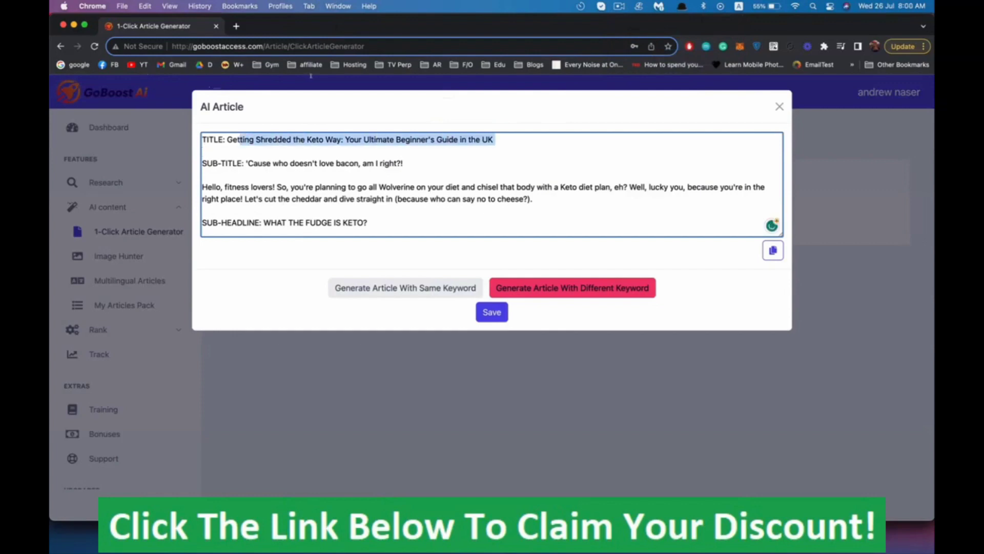
{"action": "left_click_drag", "start_coordinate": [253, 163], "coordinate": [410, 164]}
{"action": "scroll", "coordinate": [456, 164], "scroll_direction": "down", "scroll_amount": 3}
{"action": "scroll", "coordinate": [491, 184], "scroll_direction": "down", "scroll_amount": 8}
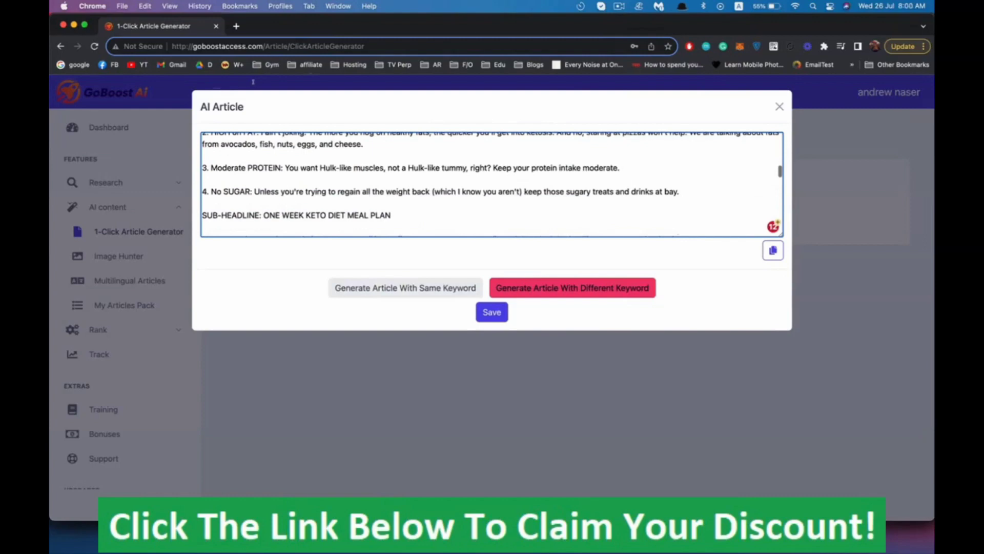
{"action": "scroll", "coordinate": [491, 185], "scroll_direction": "down", "scroll_amount": 5}
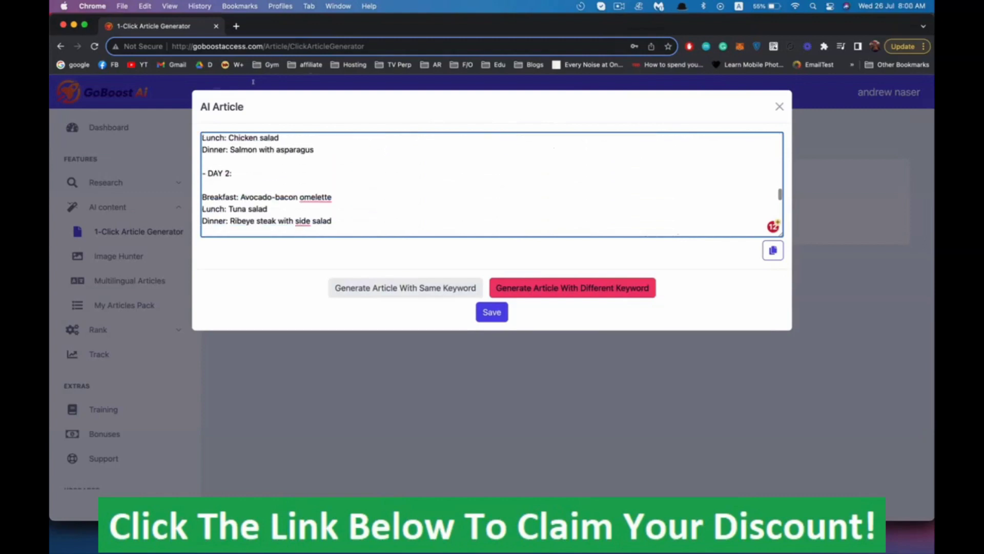
{"action": "scroll", "coordinate": [491, 184], "scroll_direction": "down", "scroll_amount": 10}
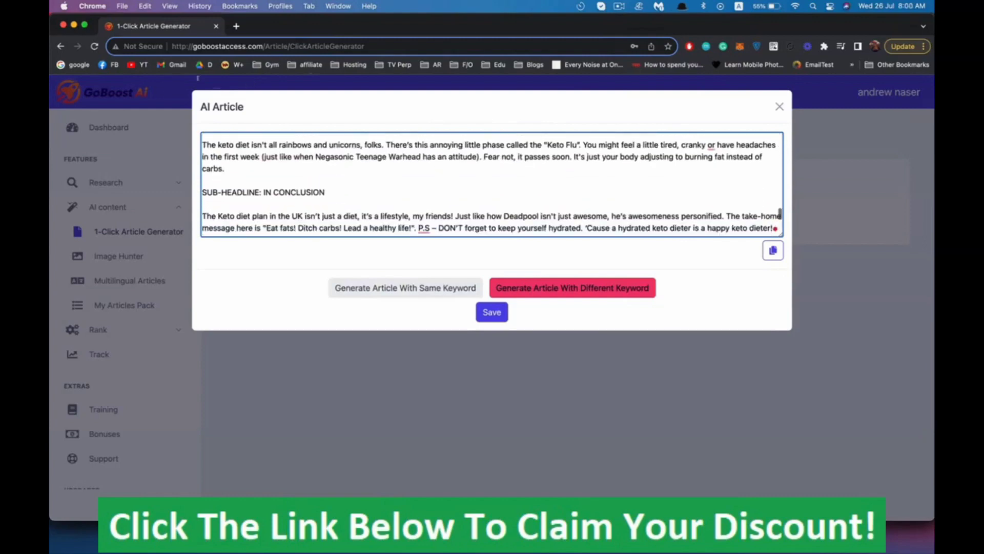
{"action": "scroll", "coordinate": [388, 155], "scroll_direction": "up", "scroll_amount": 20}
{"action": "scroll", "coordinate": [389, 155], "scroll_direction": "down", "scroll_amount": 20}
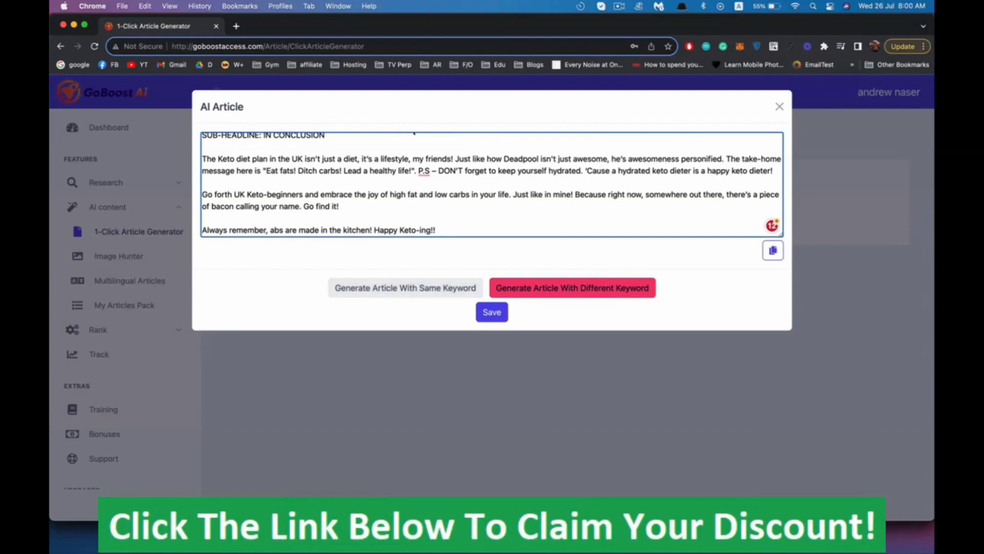
- Copy the full text of the generated article and save it to the articles pack
{"action": "left_click", "coordinate": [773, 250]}
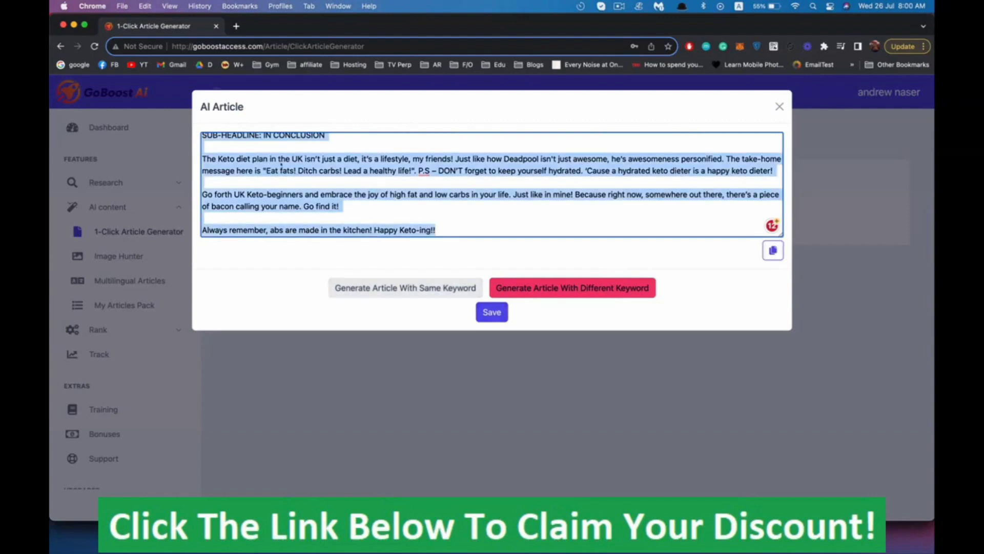
{"action": "left_click", "coordinate": [489, 312]}
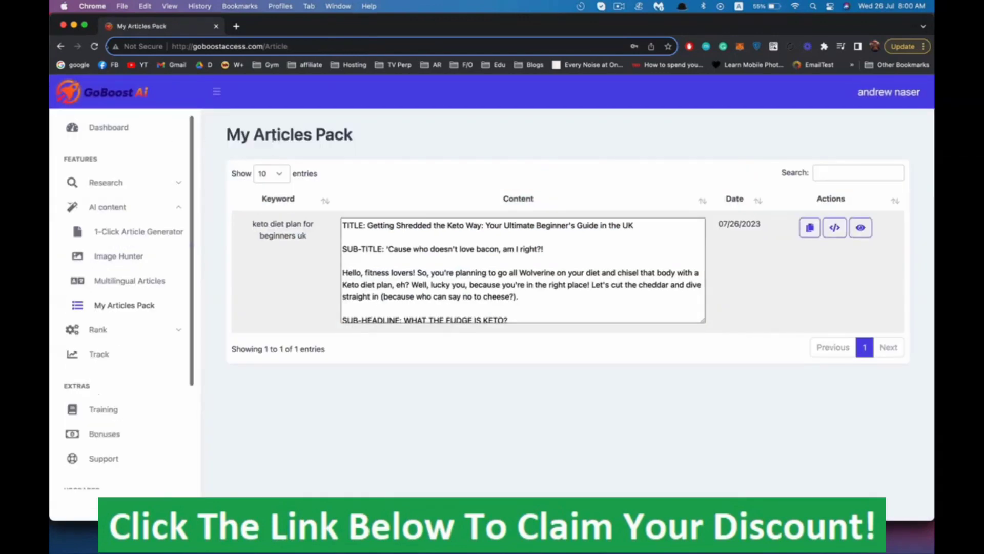
- Generate images for the copied article with Image Hunter, using the keywords "diet", "keto" and "healthy"
{"action": "left_click", "coordinate": [118, 256]}
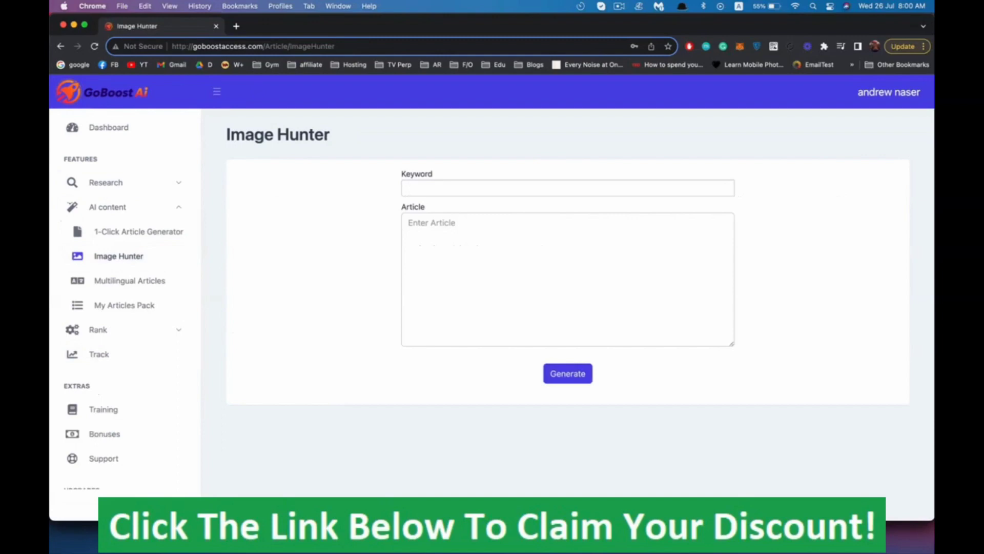
{"action": "type", "text": "diet"}
{"action": "key", "text": "Return"}
{"action": "type", "text": "keto,hea"}
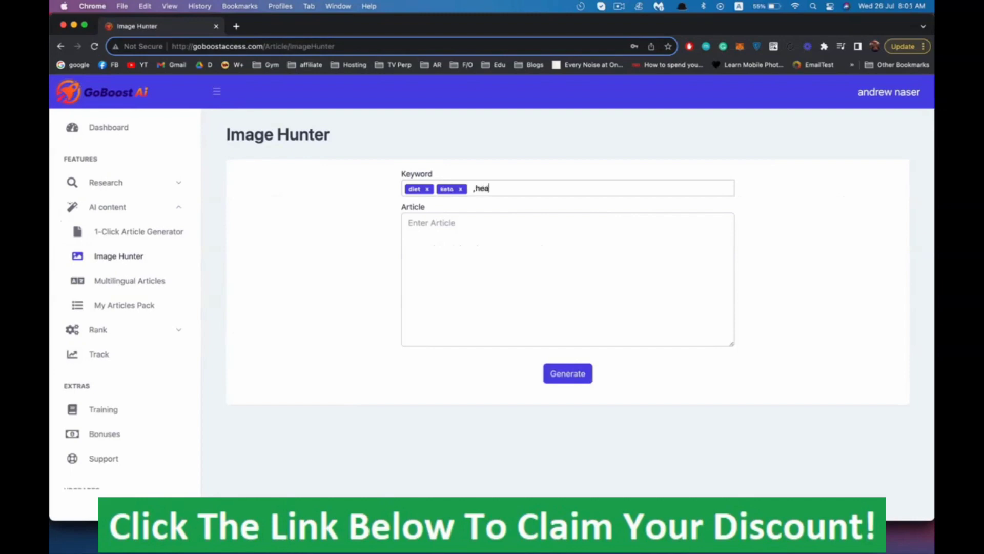
{"action": "type", "text": "lthy"}
{"action": "key", "text": "Tab"}
{"action": "key", "text": "cmd+v"}
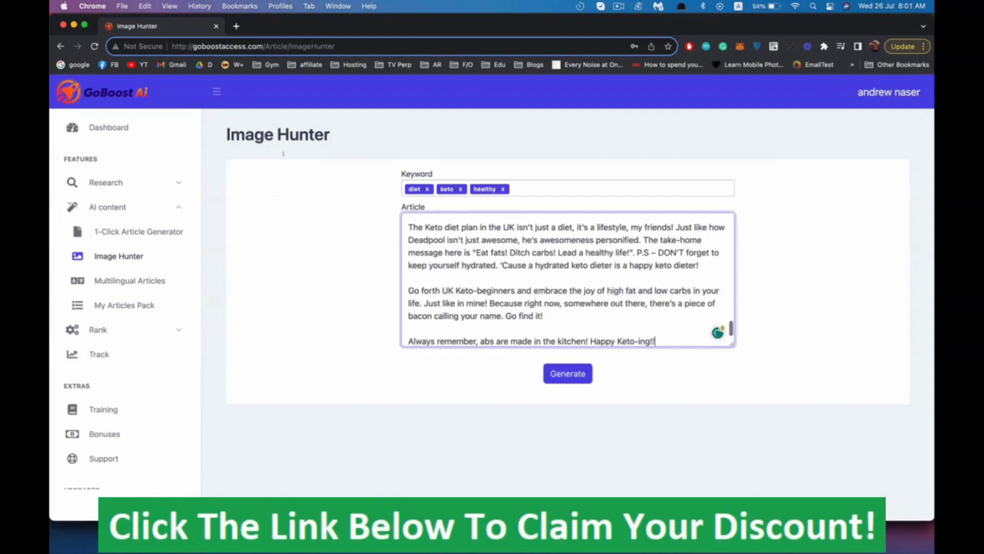
{"action": "left_click", "coordinate": [568, 374]}
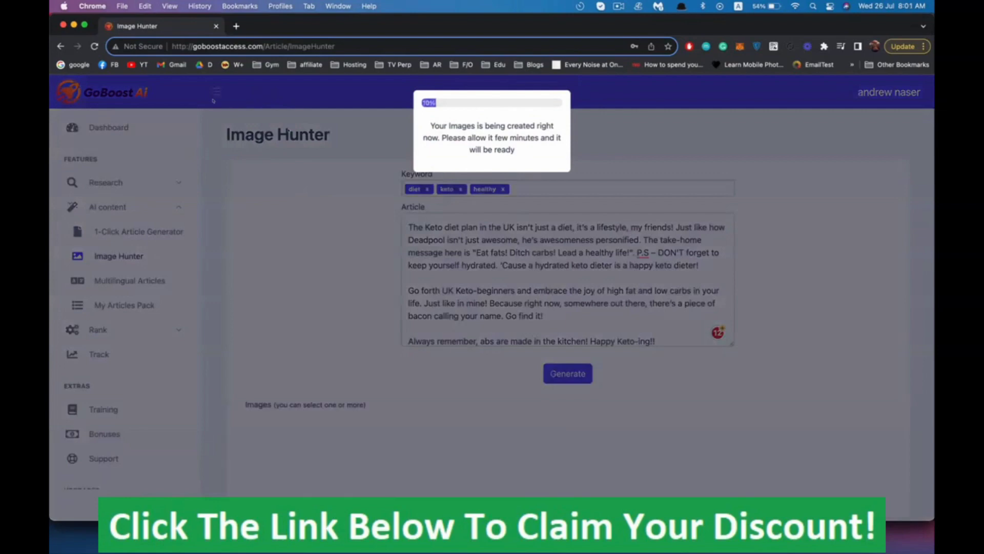
- Save the Image Hunter version of the article to the articles pack
{"action": "scroll", "coordinate": [215, 161], "scroll_direction": "down", "scroll_amount": 3}
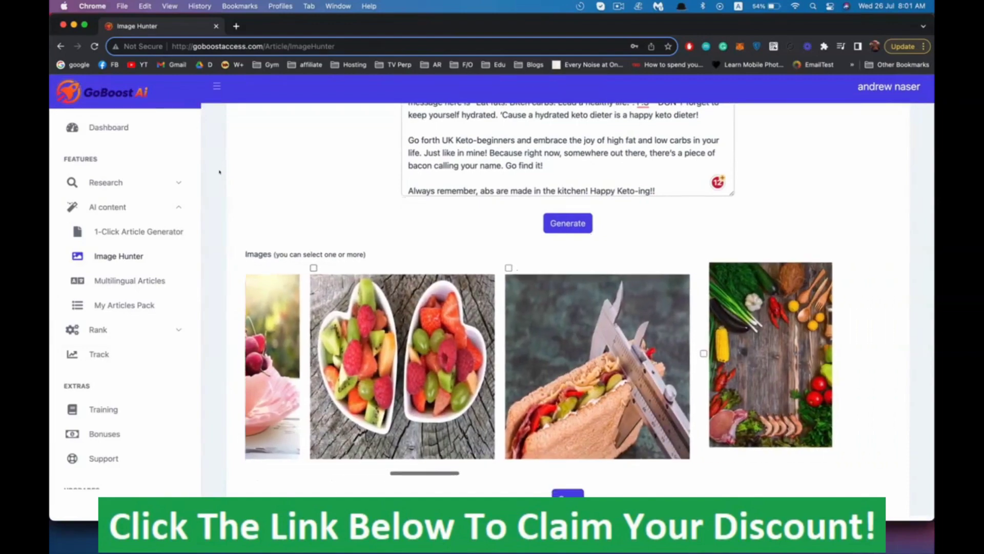
{"action": "left_click", "coordinate": [568, 502]}
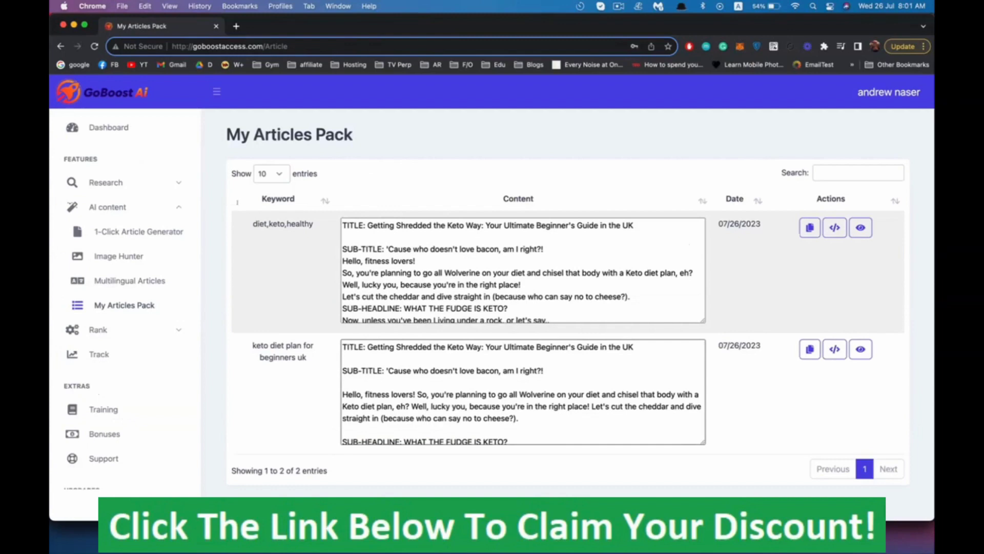
- Examine the content of the saved "diet,keto,healthy" article for the inserted image tags
{"action": "scroll", "coordinate": [523, 393], "scroll_direction": "down", "scroll_amount": 2}
{"action": "scroll", "coordinate": [523, 392], "scroll_direction": "up", "scroll_amount": 2}
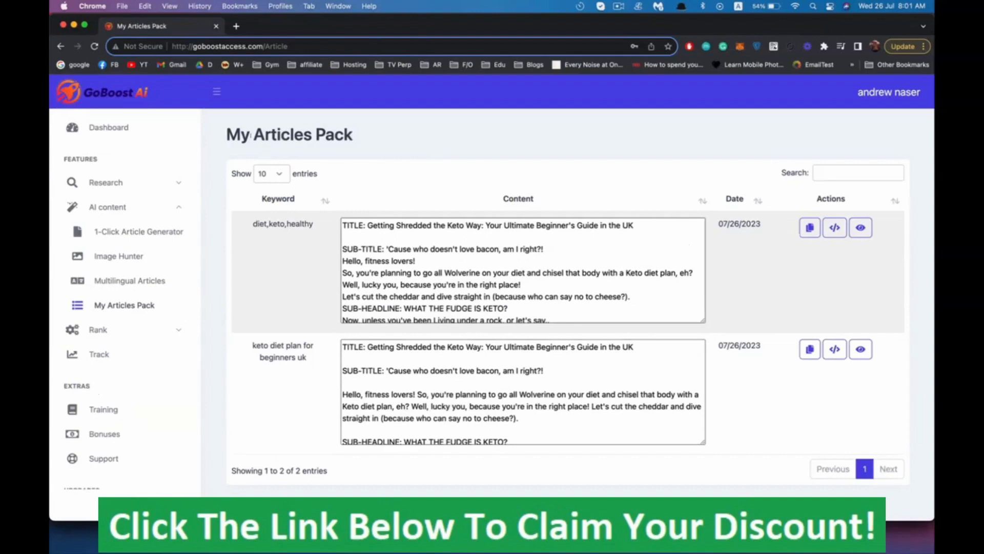
{"action": "scroll", "coordinate": [523, 270], "scroll_direction": "down", "scroll_amount": 10}
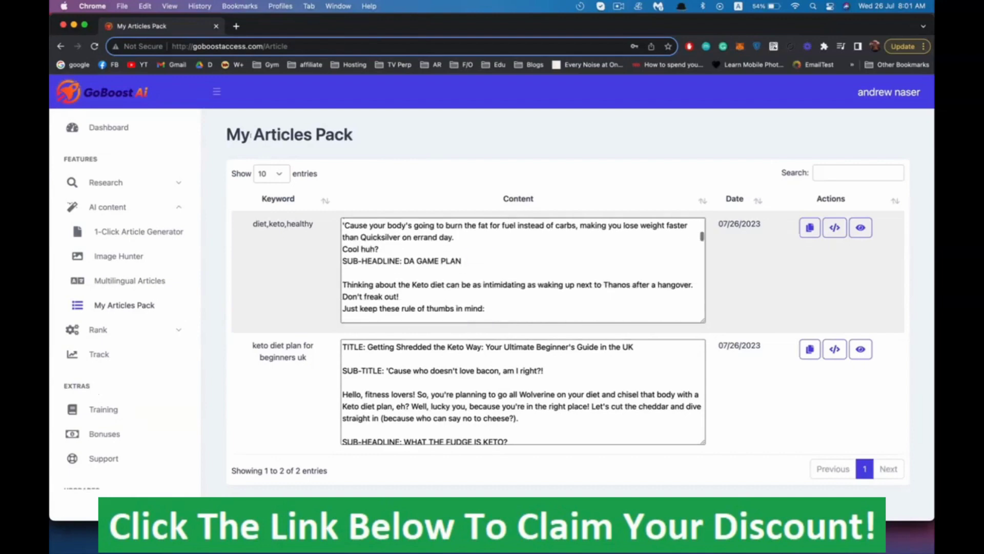
{"action": "left_click", "coordinate": [659, 233]}
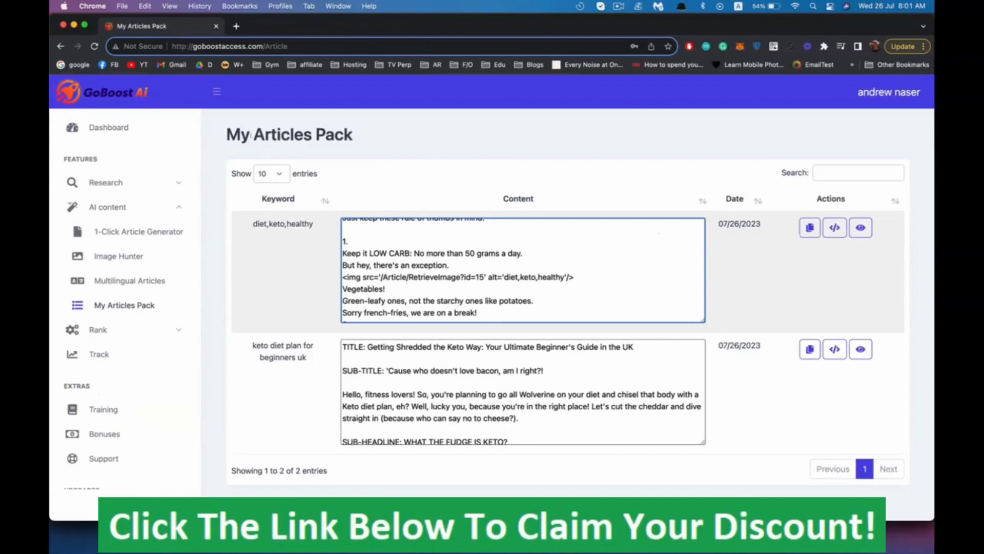
{"action": "triple_click", "coordinate": [568, 279]}
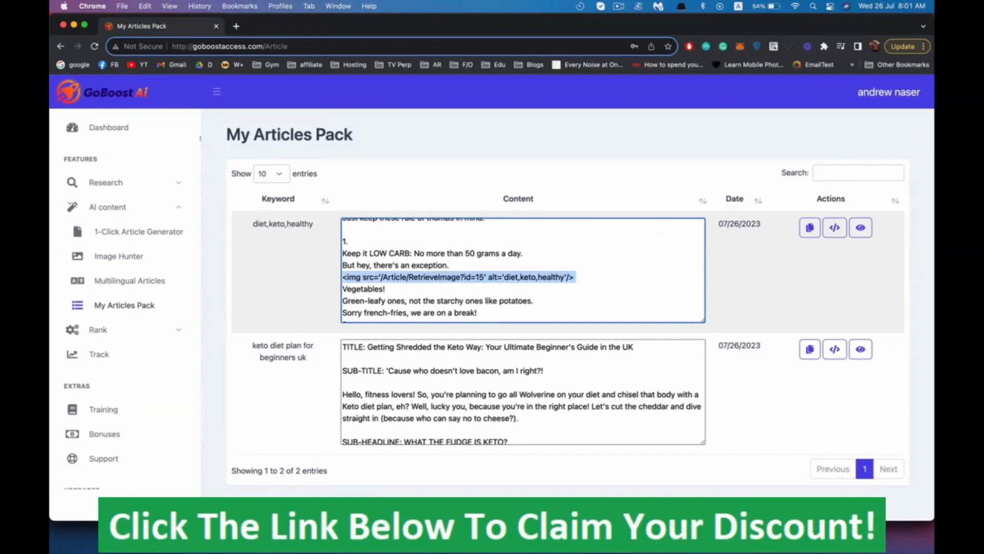
{"action": "left_click", "coordinate": [568, 279]}
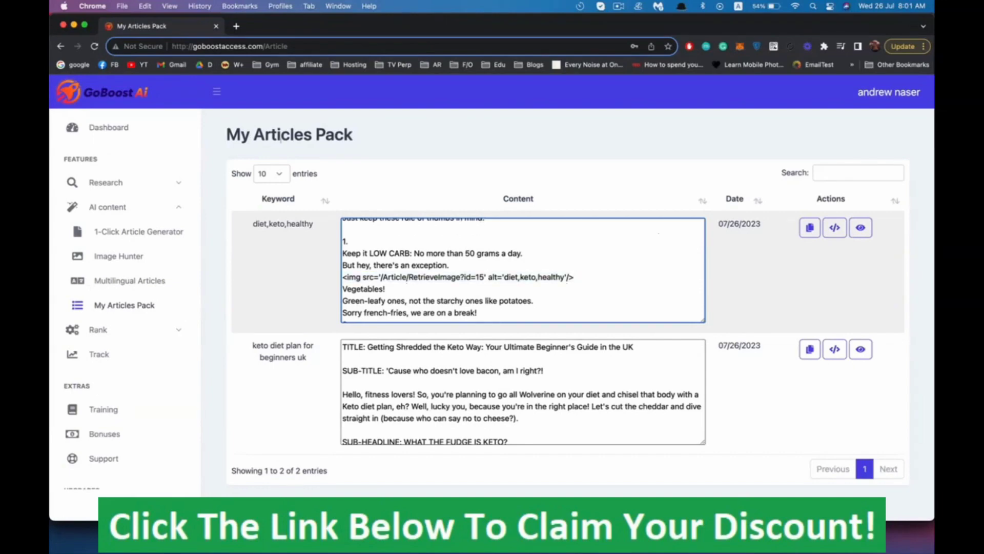
{"action": "scroll", "coordinate": [513, 277], "scroll_direction": "up", "scroll_amount": 5}
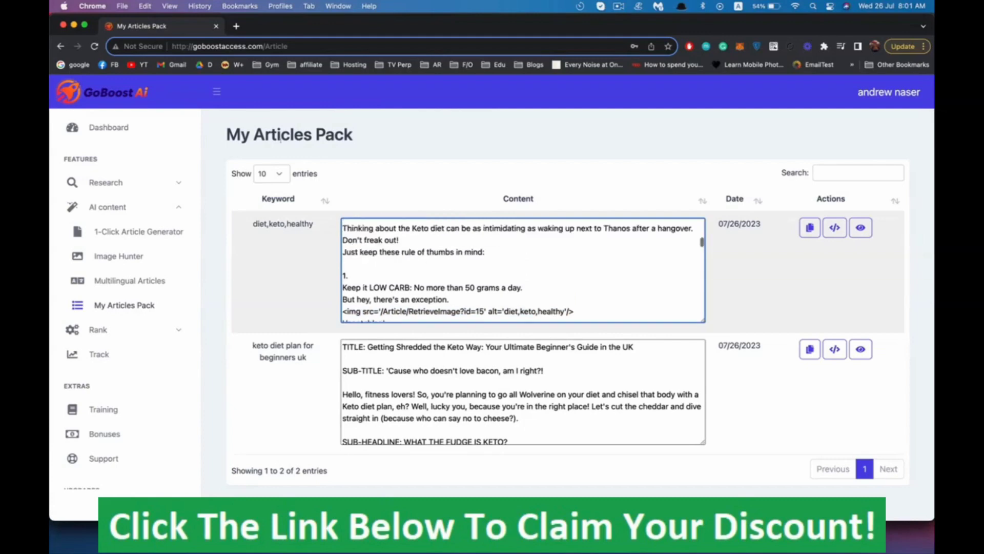
- Copy the "diet,keto,healthy" article and paste it as the source article in Multilingual Articles
{"action": "left_click", "coordinate": [810, 227]}
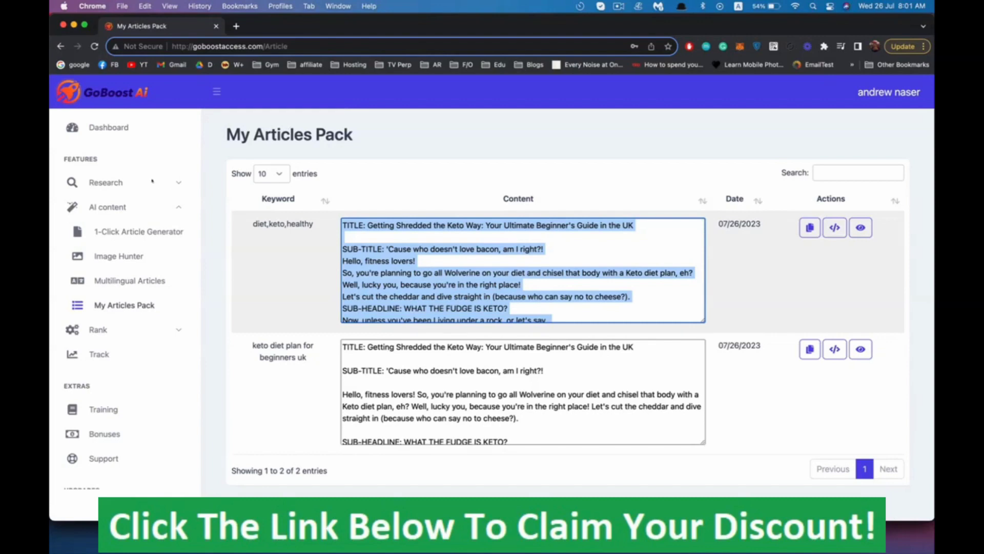
{"action": "left_click", "coordinate": [129, 280]}
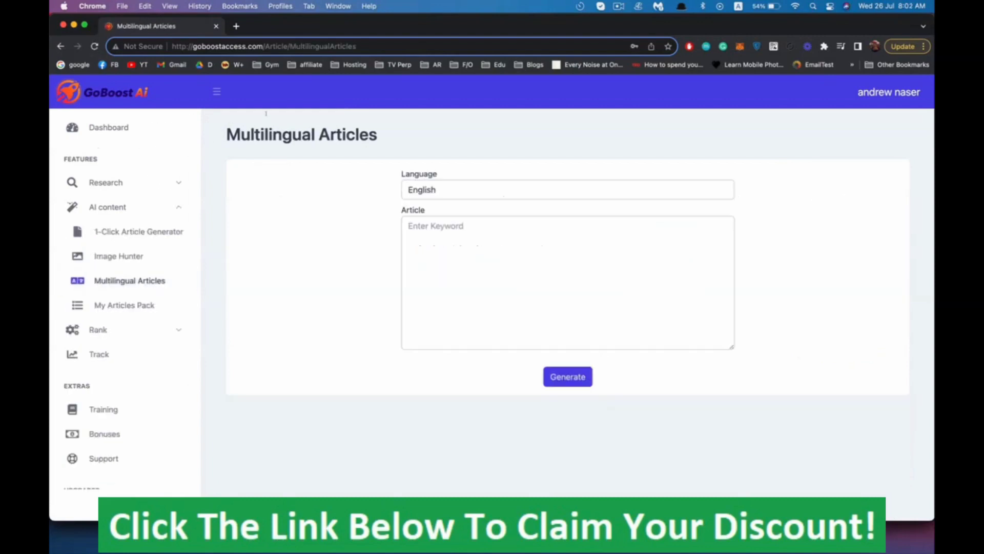
{"action": "left_click", "coordinate": [505, 257]}
{"action": "key", "text": "super+v"}
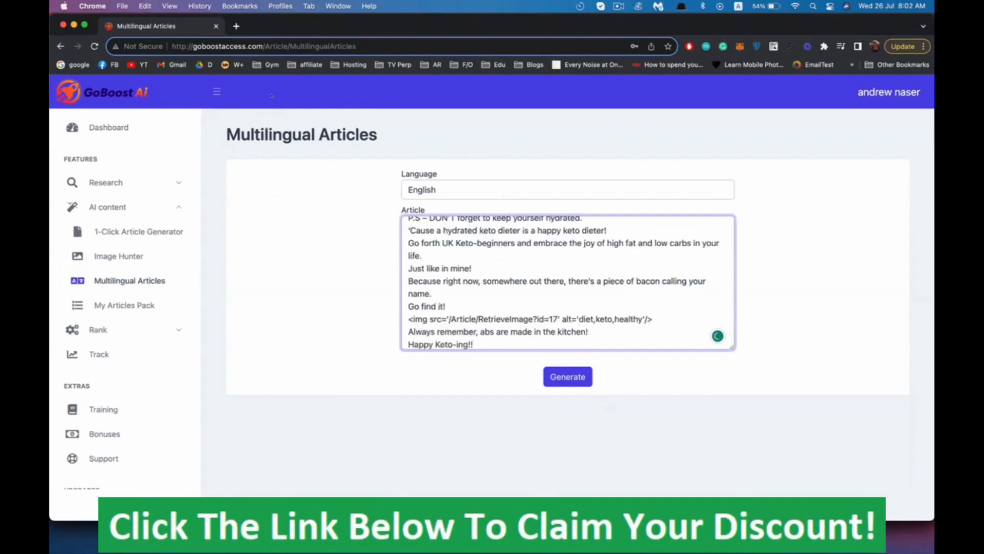
- Examine the target languages offered for the pasted article and review the article's opening text
{"action": "left_click", "coordinate": [505, 191]}
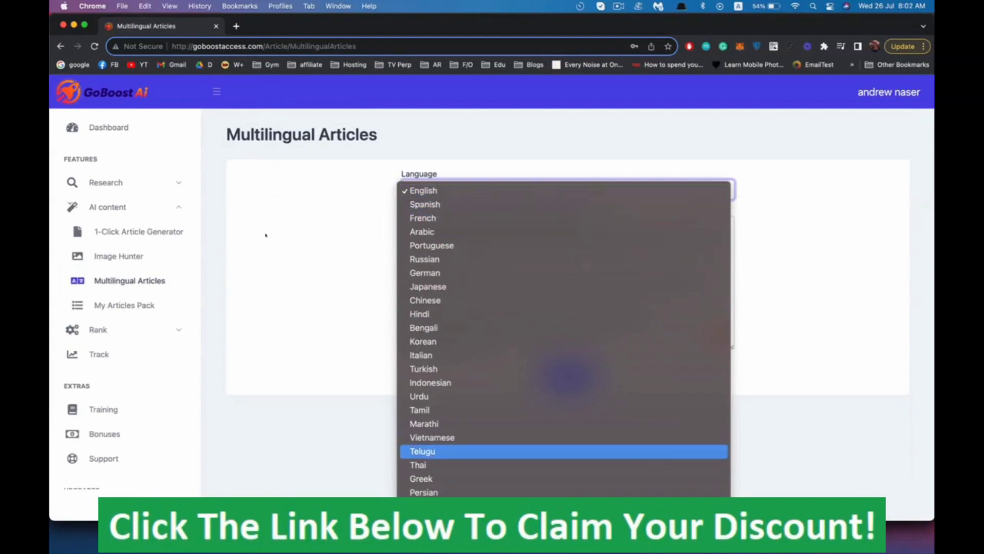
{"action": "left_click", "coordinate": [205, 113]}
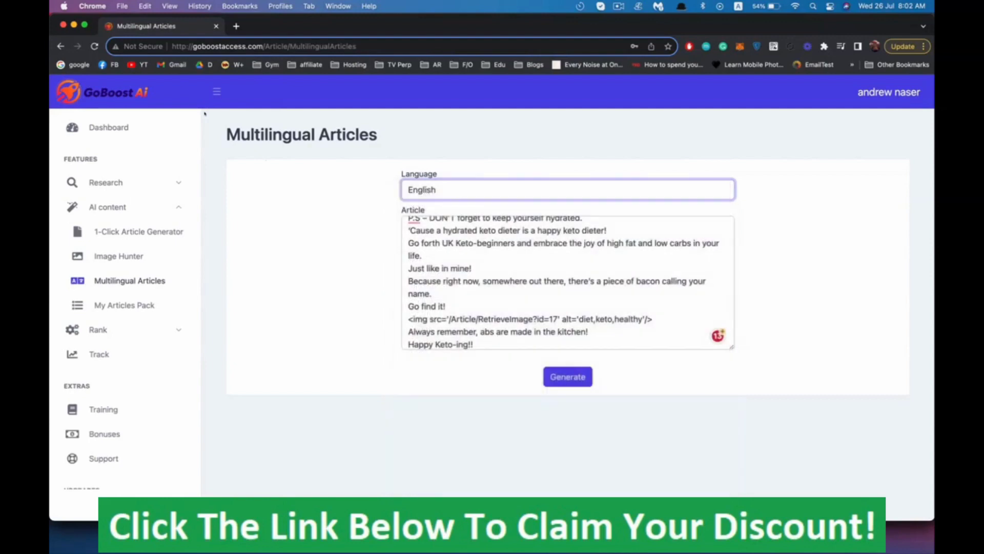
{"action": "key", "text": "space"}
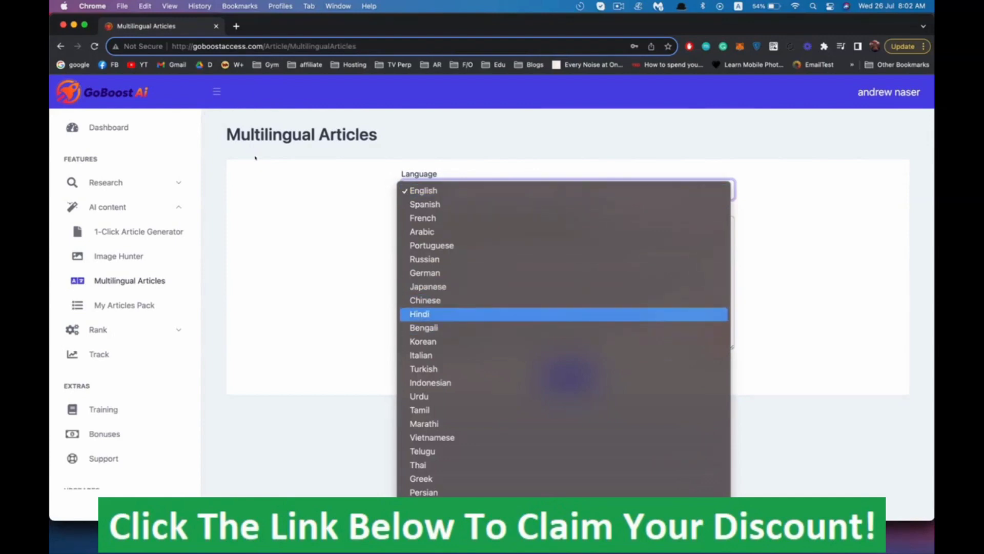
{"action": "left_click", "coordinate": [190, 165]}
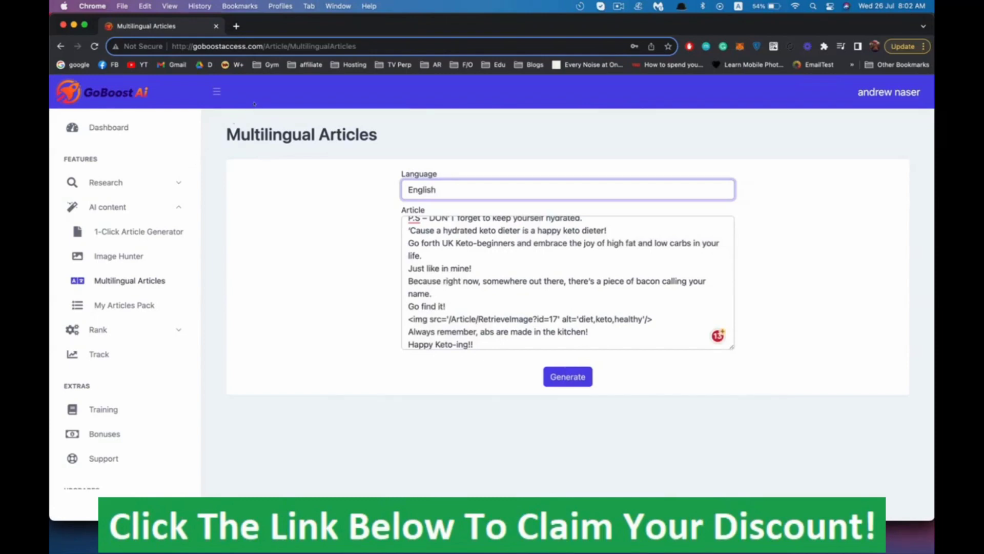
{"action": "left_click", "coordinate": [458, 190]}
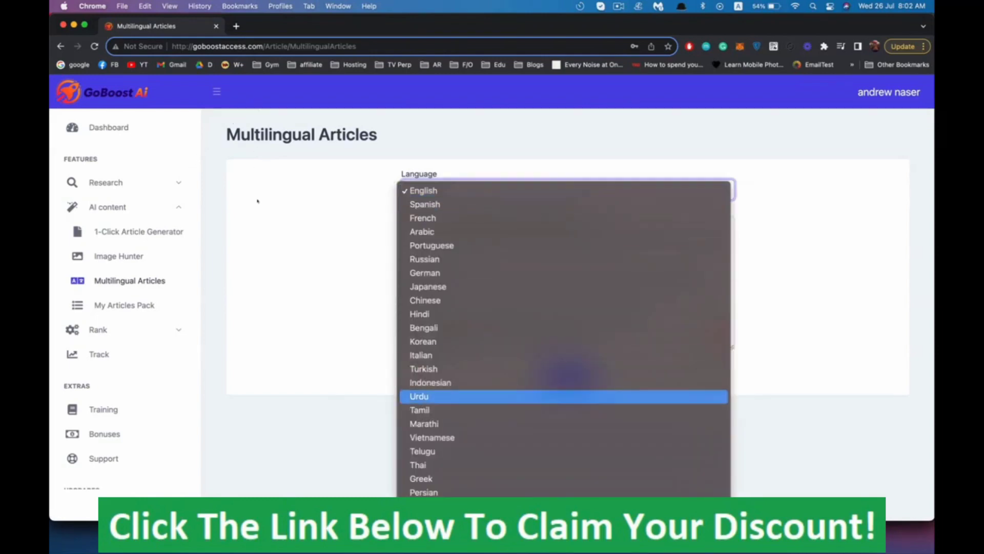
{"action": "left_click", "coordinate": [318, 191]}
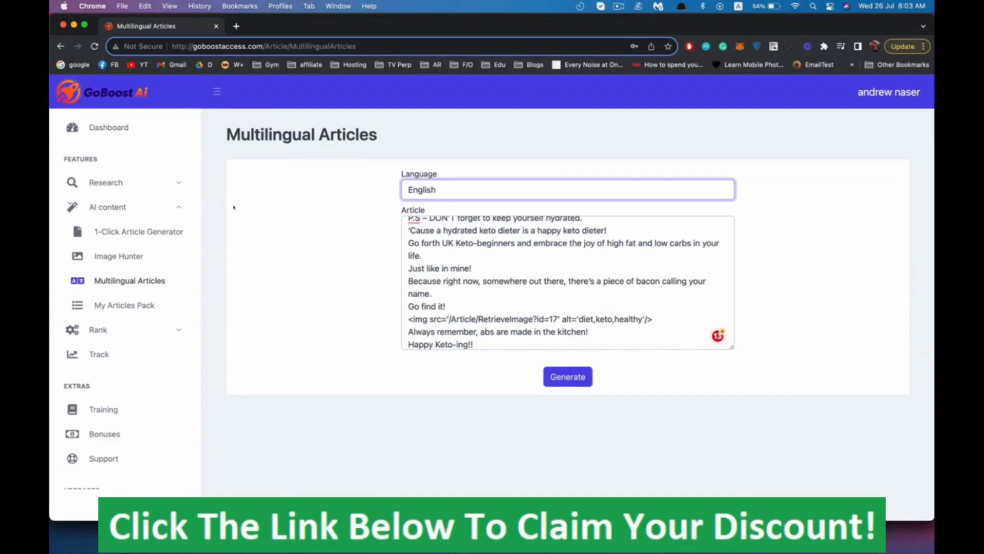
{"action": "scroll", "coordinate": [567, 282], "scroll_direction": "up", "scroll_amount": 20}
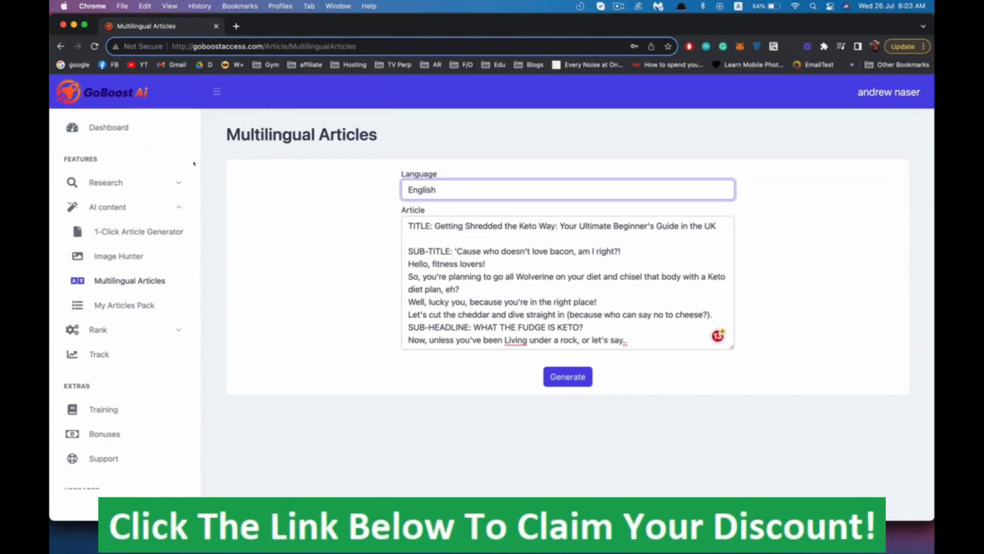
- Save a Twitter account in the Rank setup by entering its username and password
{"action": "left_click", "coordinate": [133, 330]}
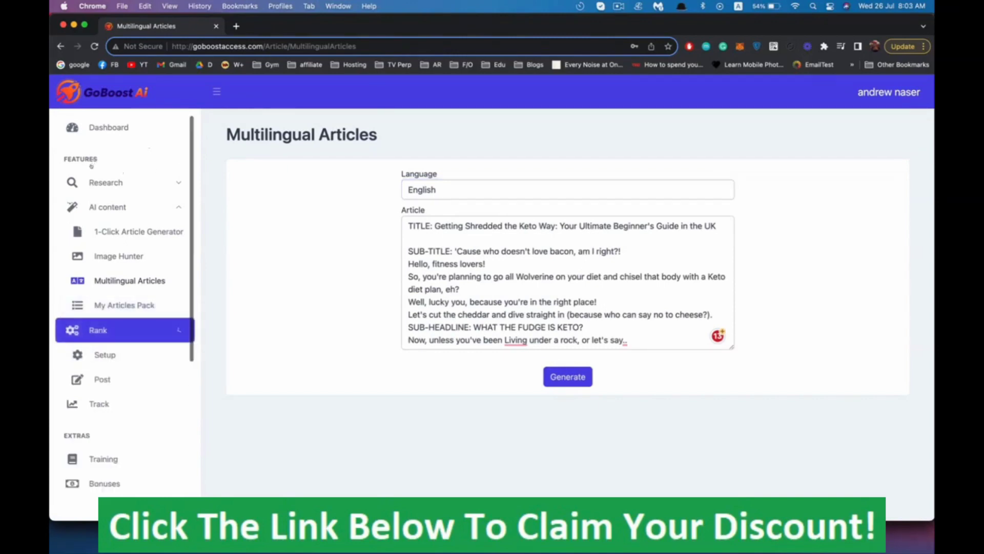
{"action": "left_click", "coordinate": [104, 255]}
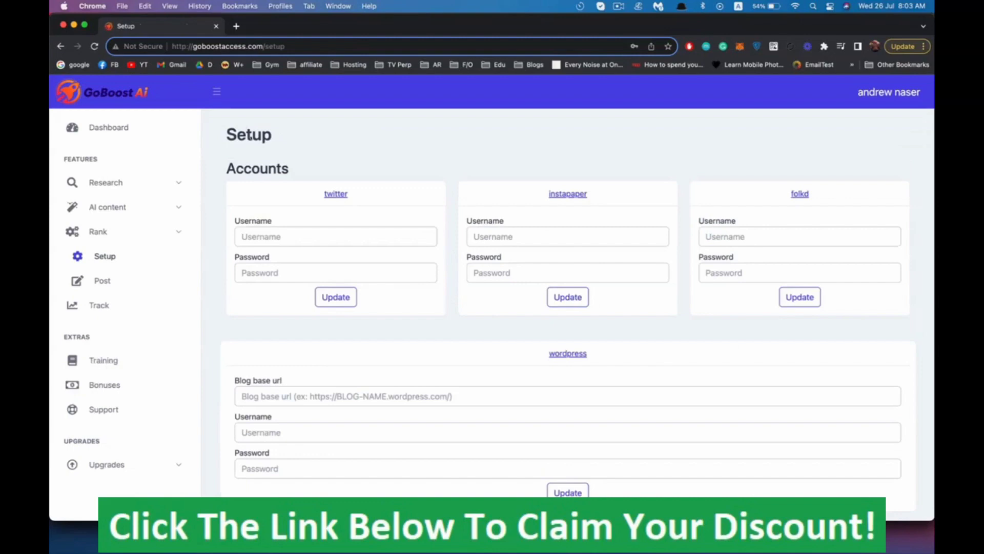
{"action": "scroll", "coordinate": [229, 130], "scroll_direction": "down", "scroll_amount": 1}
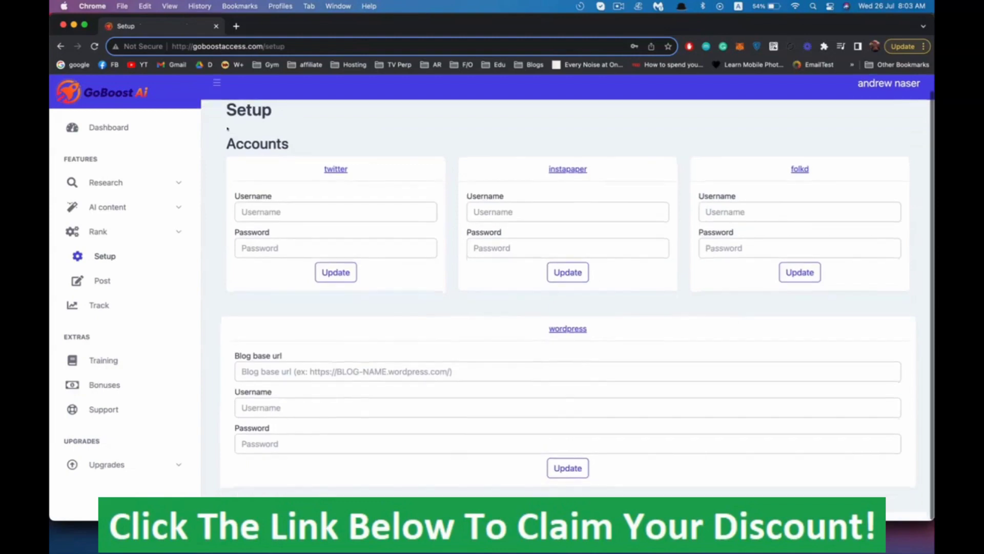
{"action": "scroll", "coordinate": [228, 128], "scroll_direction": "up", "scroll_amount": 1}
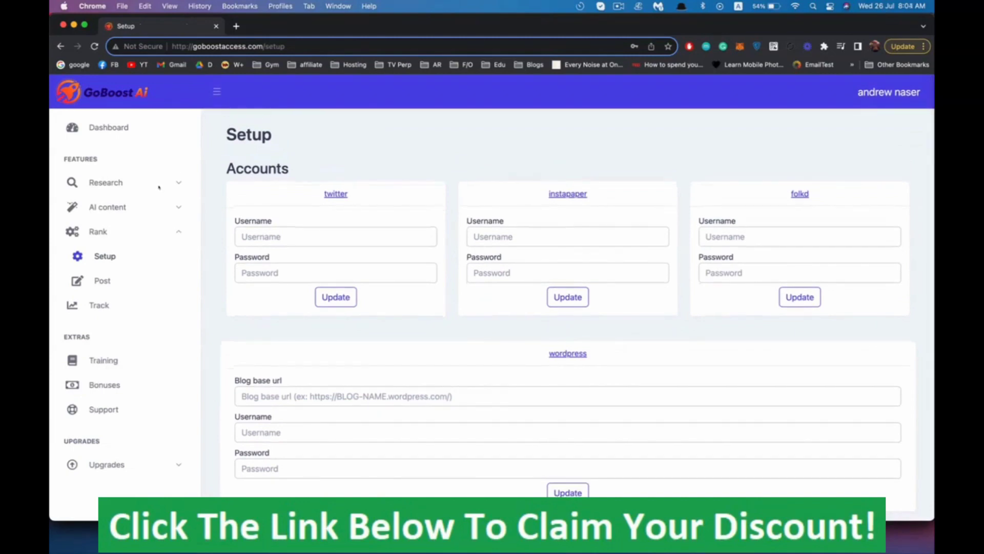
{"action": "left_click", "coordinate": [321, 237]}
{"action": "type", "text": "a"}
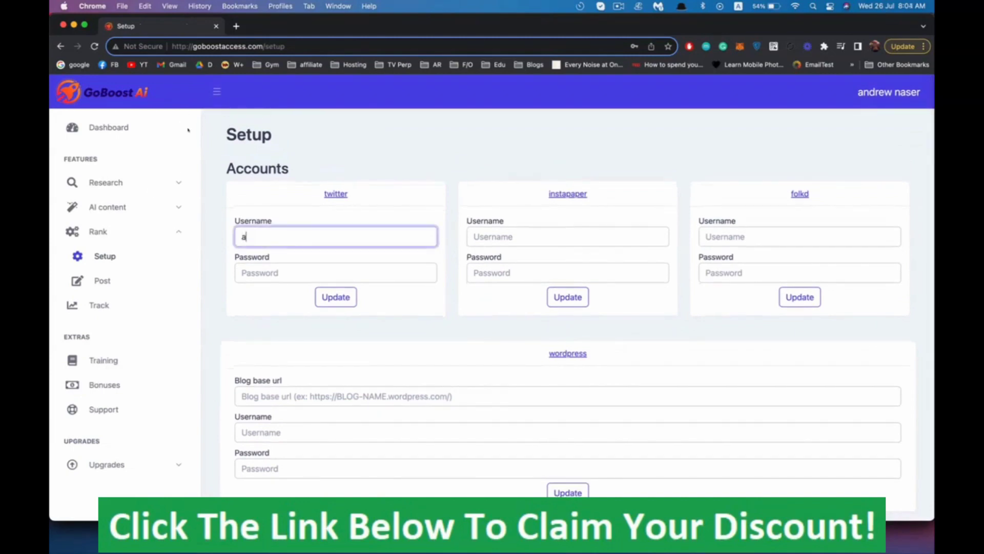
{"action": "left_click", "coordinate": [332, 273]}
{"action": "type", "text": "a"}
{"action": "key", "text": "Return"}
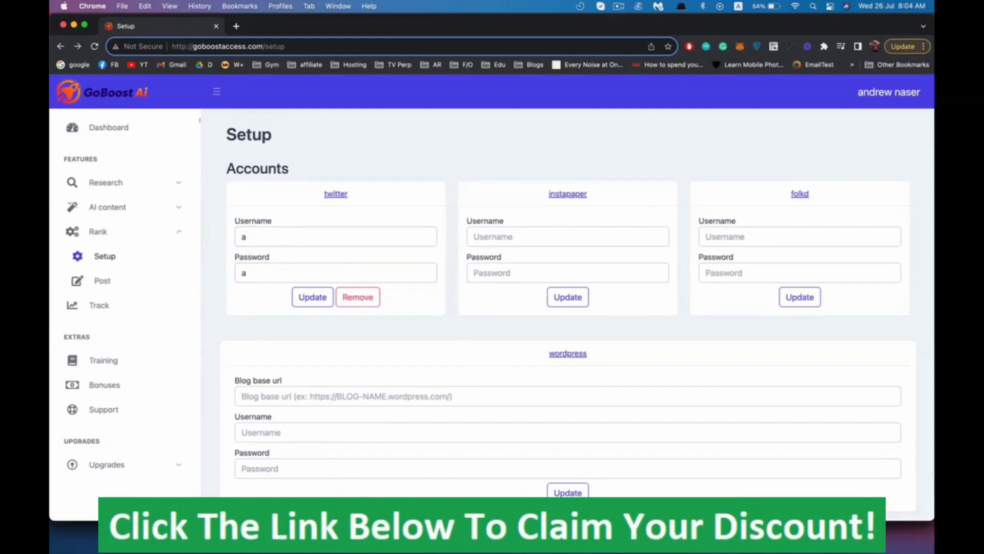
- Open the Track feature and enter "keto diet plan for beginners uk" as the keyword to track
{"action": "left_click", "coordinate": [102, 280]}
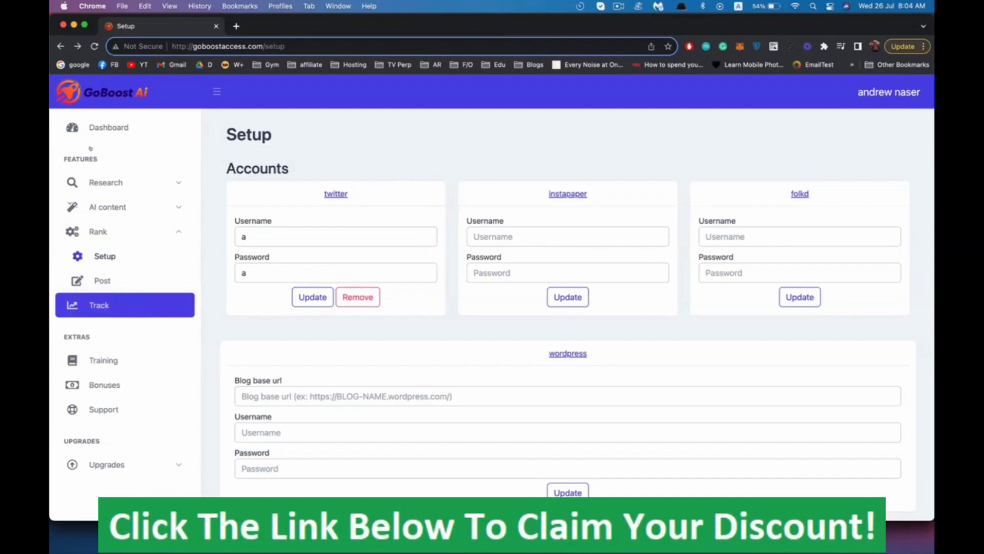
{"action": "left_click", "coordinate": [98, 305]}
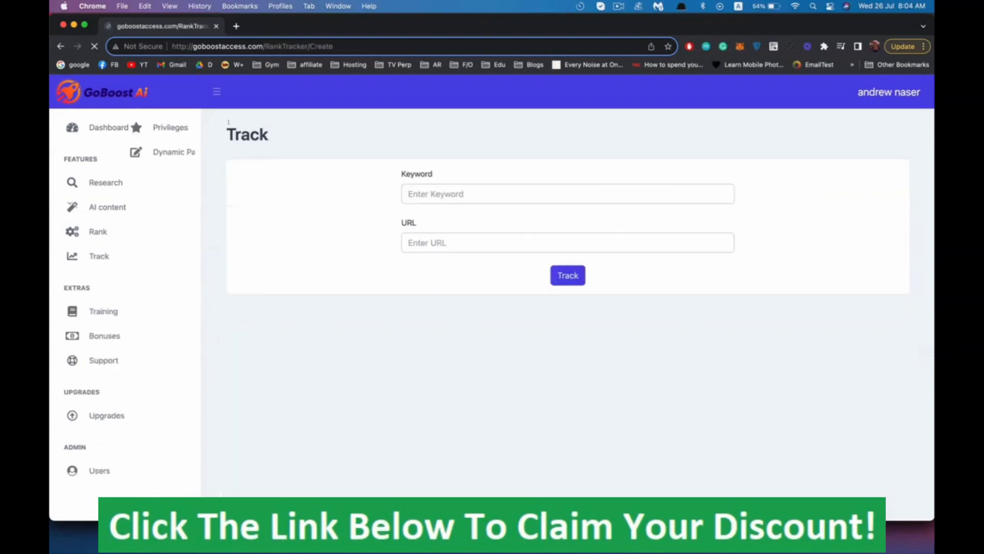
{"action": "left_click", "coordinate": [567, 194]}
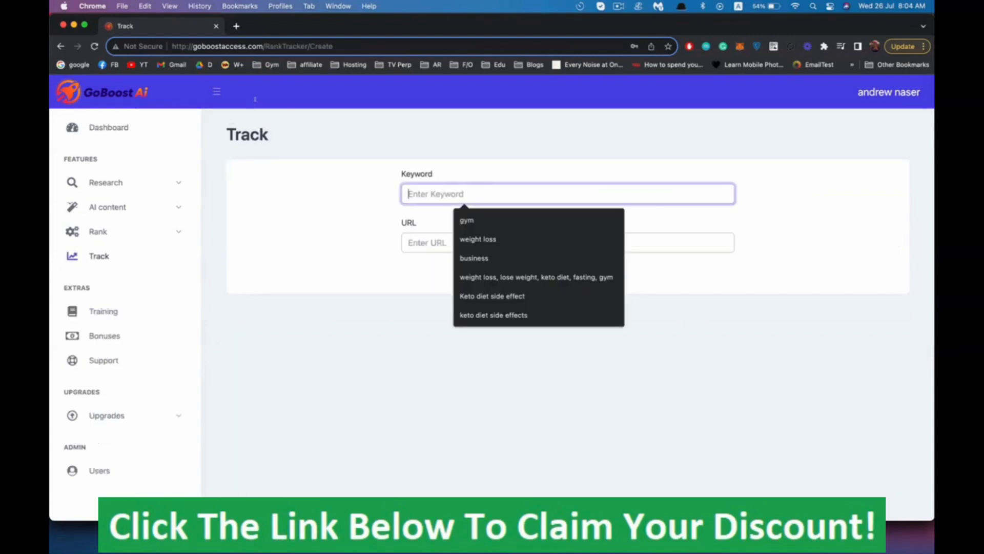
{"action": "type", "text": "key"}
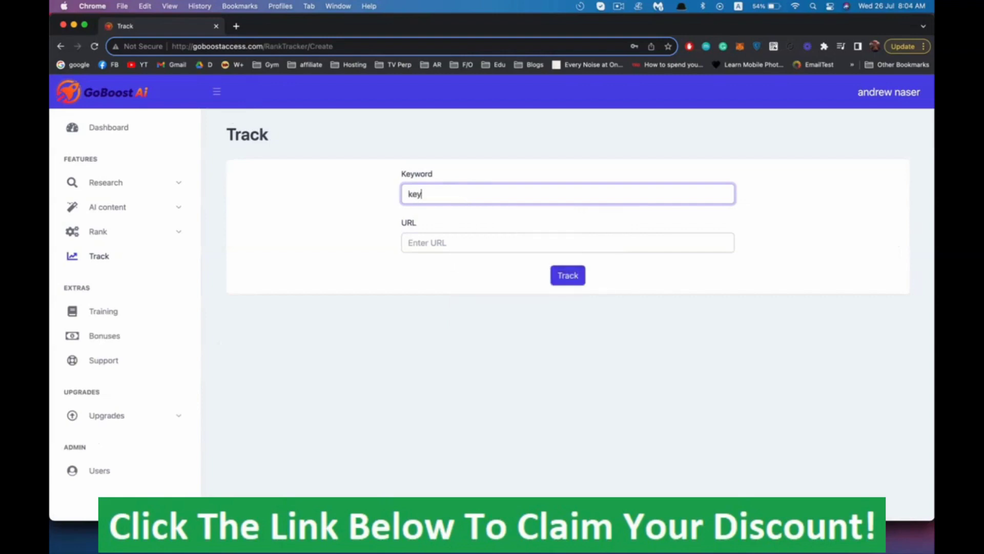
{"action": "key", "text": "BackSpace"}
{"action": "type", "text": "to"}
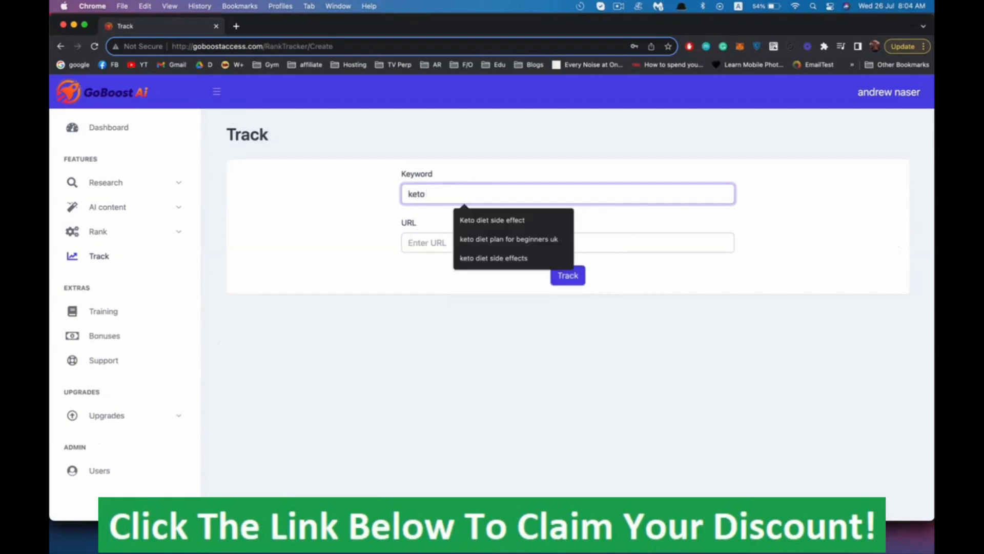
{"action": "key", "text": "Down"}
{"action": "key", "text": "Down"}
{"action": "key", "text": "Return"}
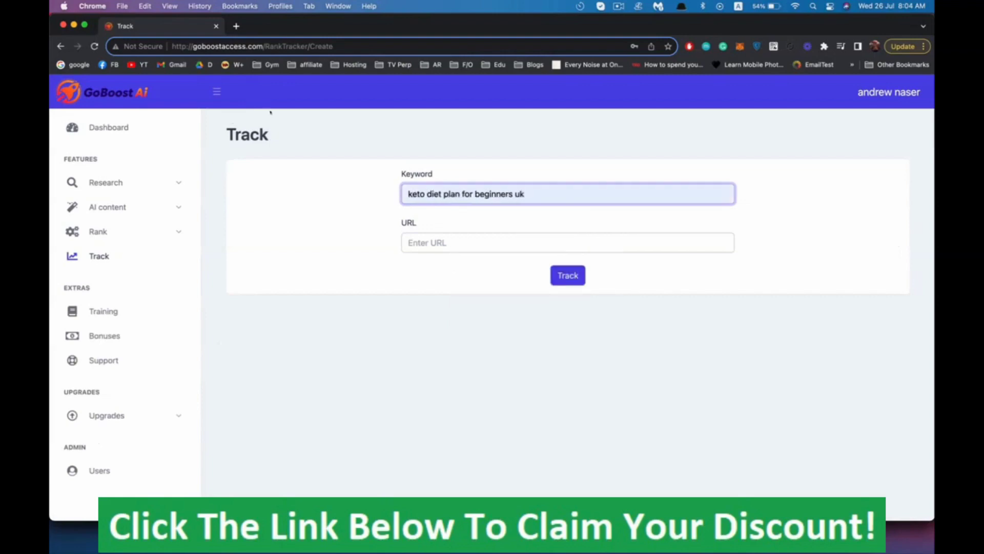
{"action": "left_click", "coordinate": [512, 242]}
{"action": "type", "text": "http://www.google.com"}
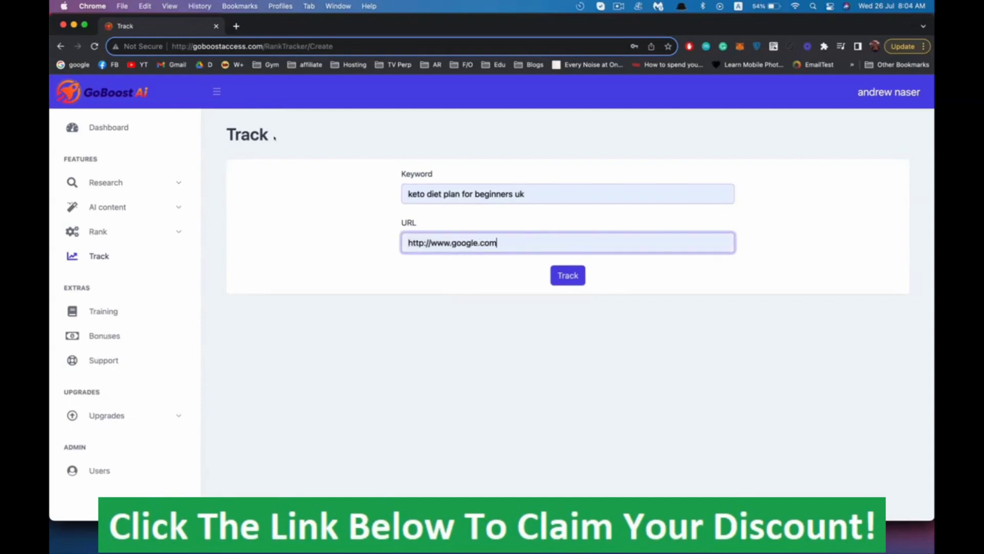
{"action": "triple_click", "coordinate": [414, 242]}
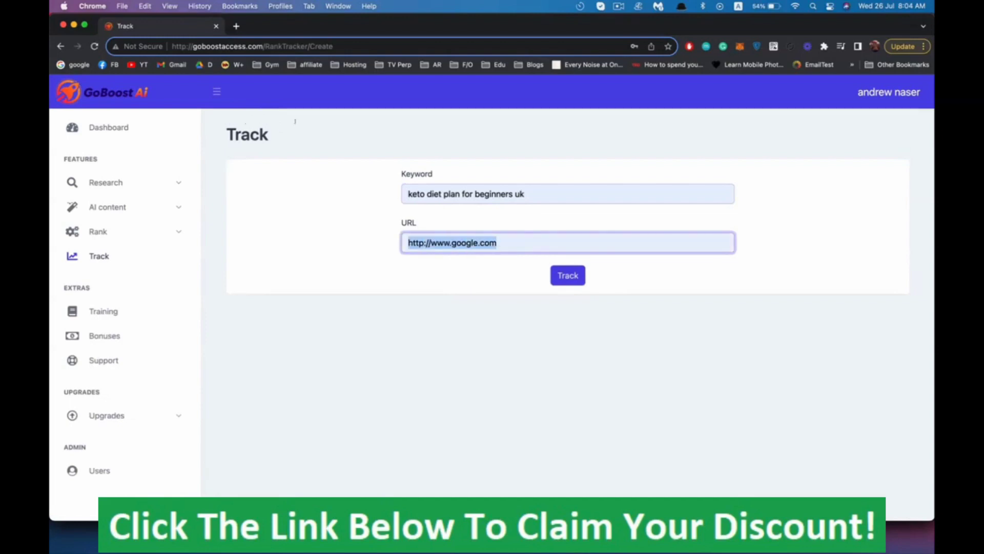
{"action": "left_click", "coordinate": [540, 243]}
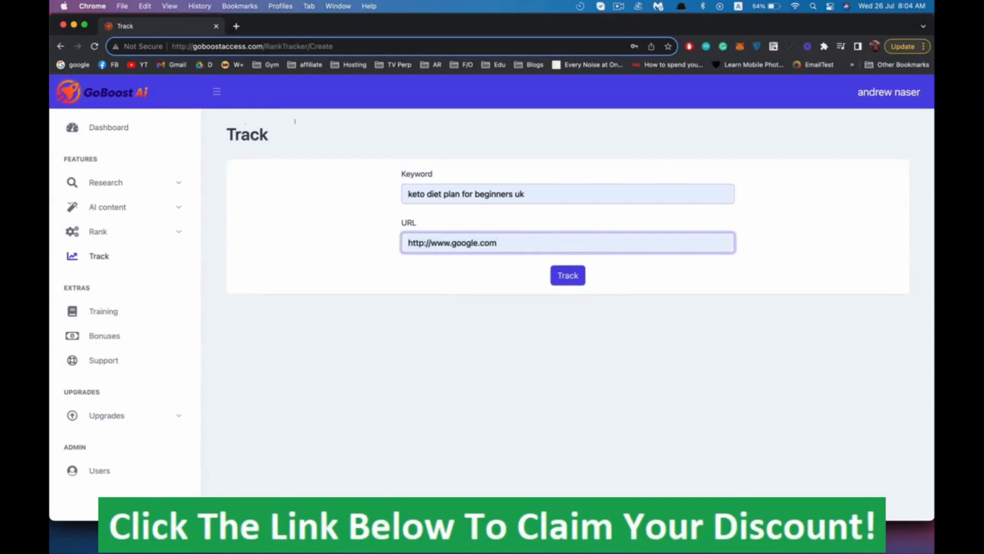
{"action": "left_click_drag", "start_coordinate": [540, 243], "coordinate": [418, 244]}
{"action": "key", "text": "shift+alt+Left"}
{"action": "key", "text": "Return"}
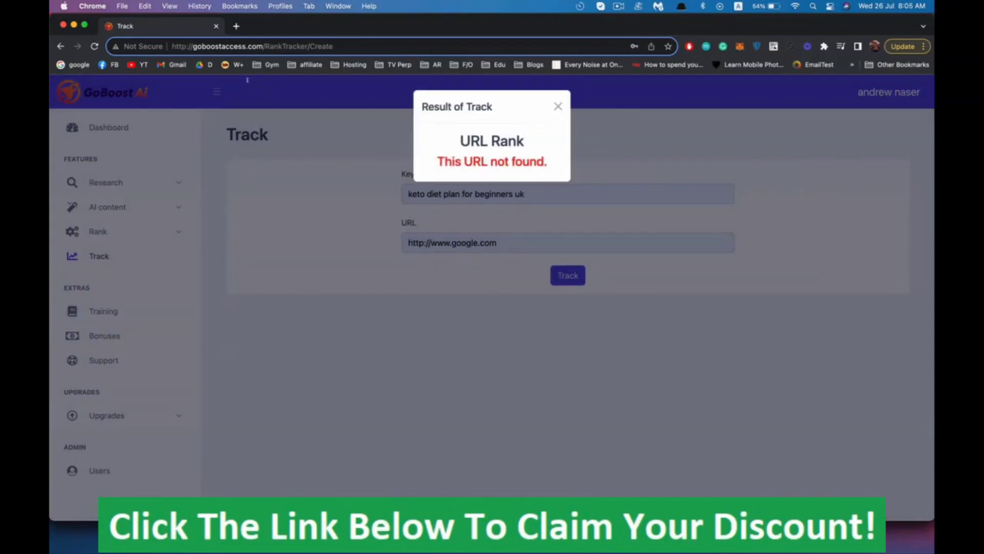
{"action": "left_click_drag", "start_coordinate": [546, 161], "coordinate": [445, 162]}
{"action": "key", "text": "Escape"}
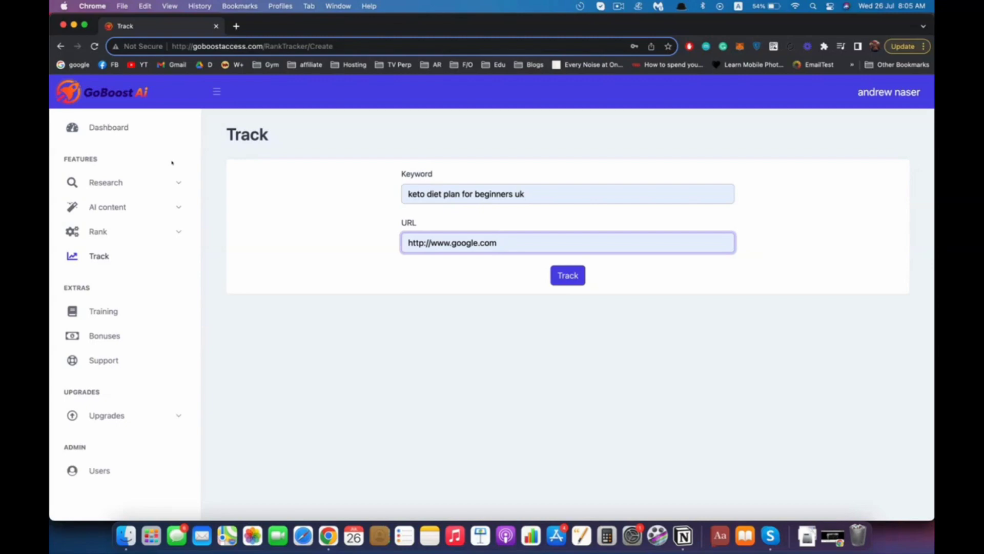
{"action": "left_click", "coordinate": [619, 6]}
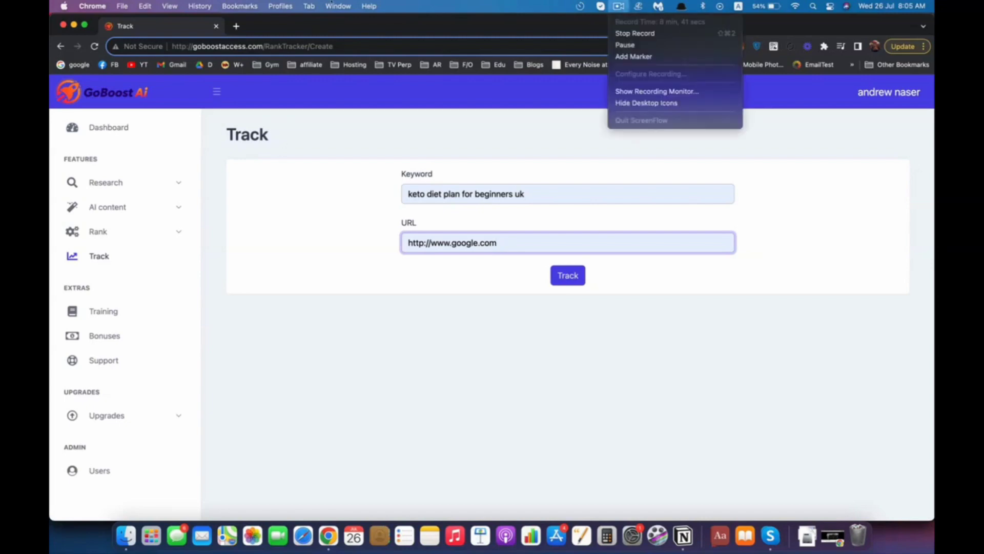